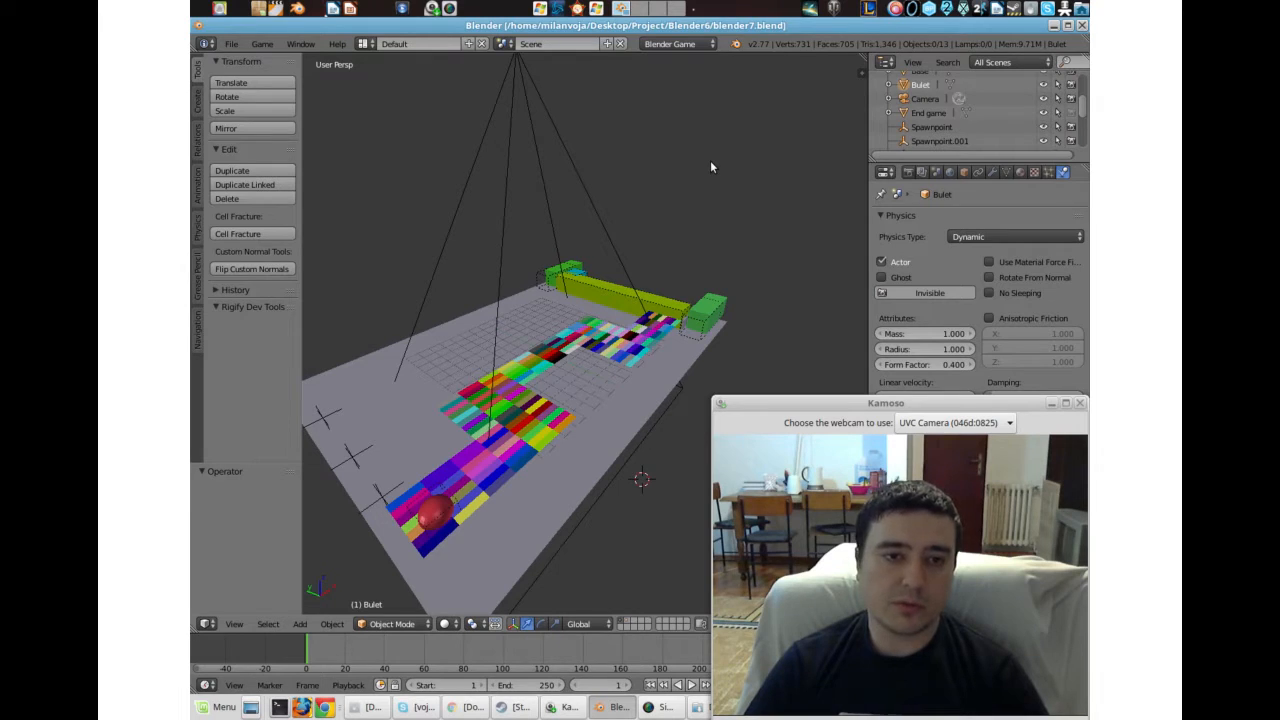
Step: Search the add-ons in the user preferences for "game" to check the game engine publishing add-ons, then close the preferences
click(231, 44)
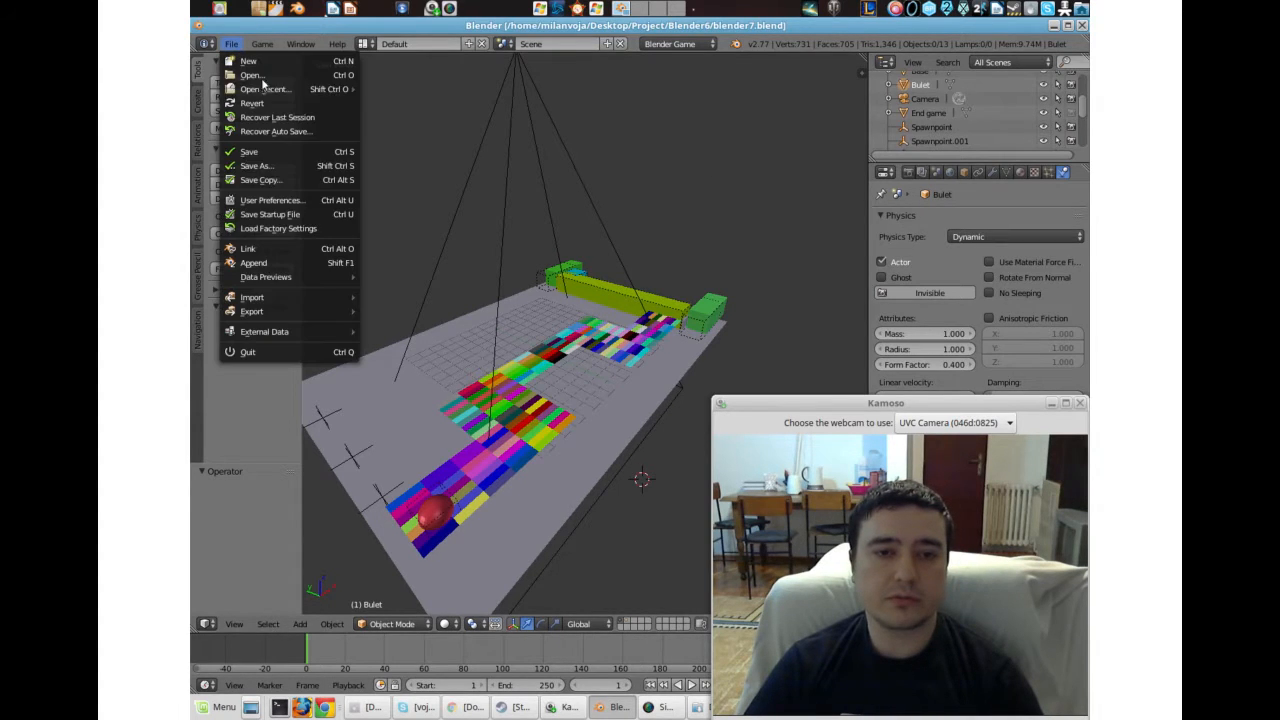
click(281, 200)
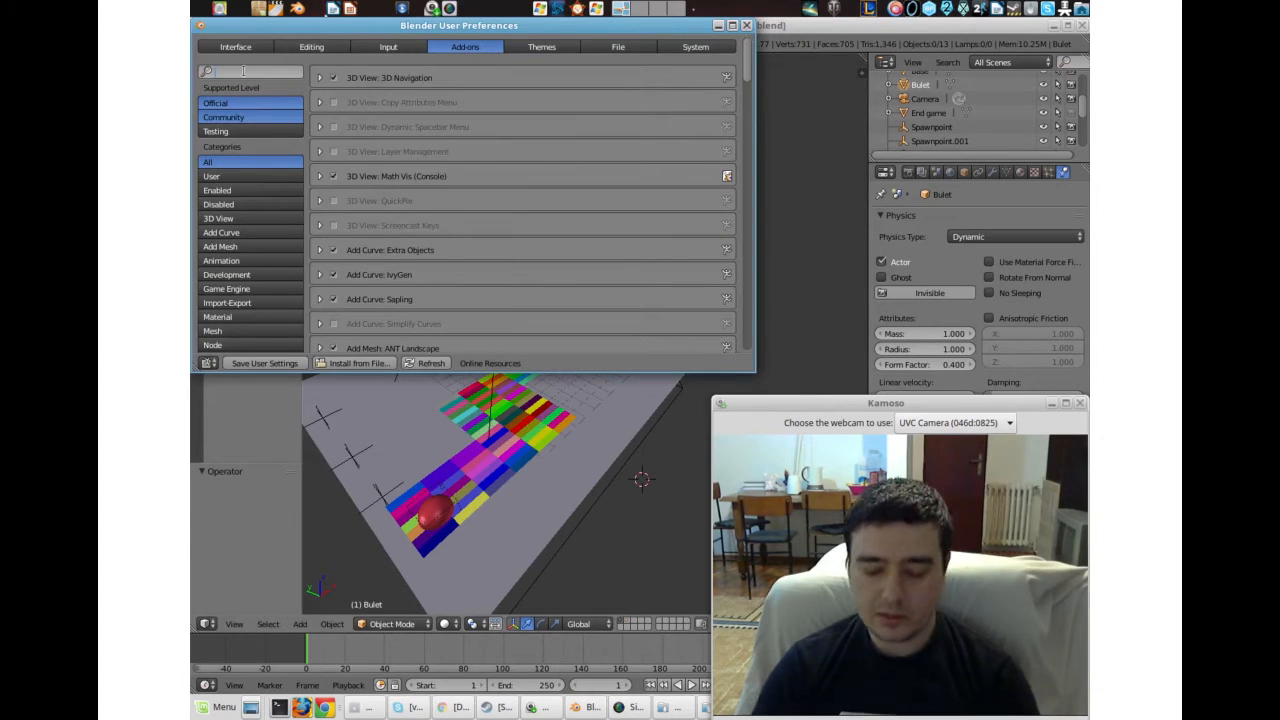
click(242, 70)
text(game)
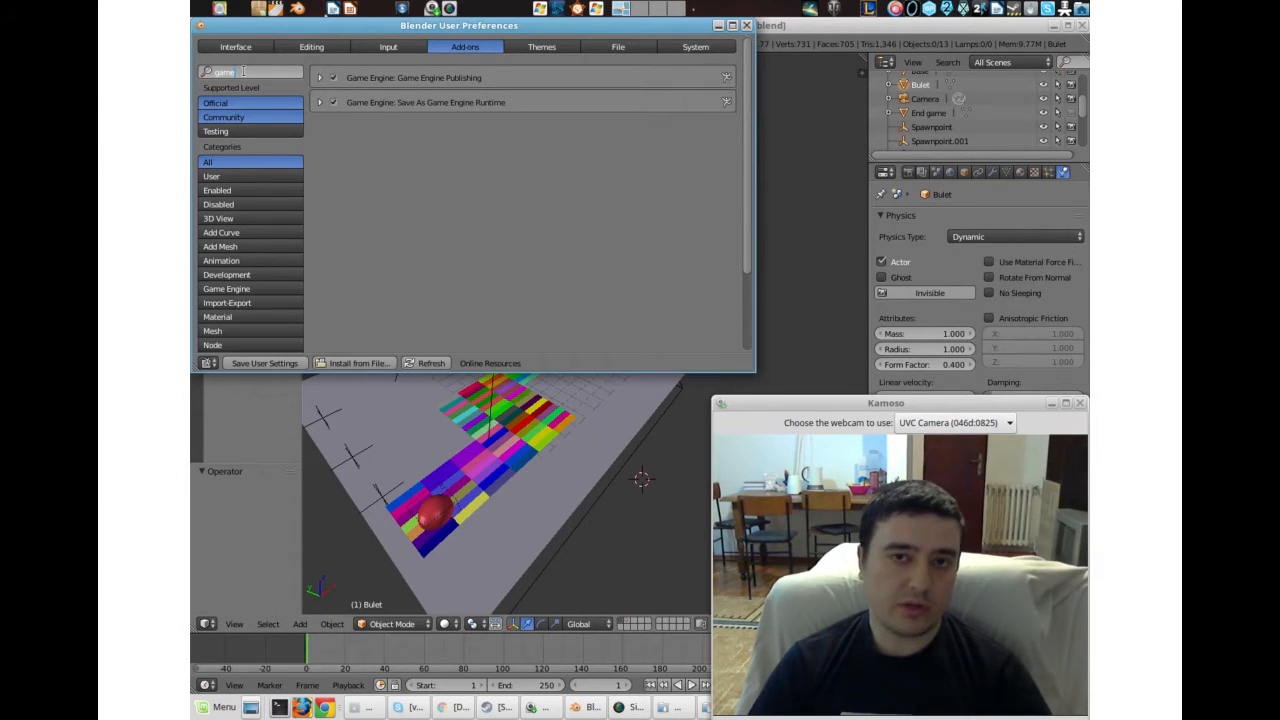
click(745, 25)
Step: Open the scene's render settings and test-run the game in the standalone player, then stop it
drag(810, 403, 290, 406)
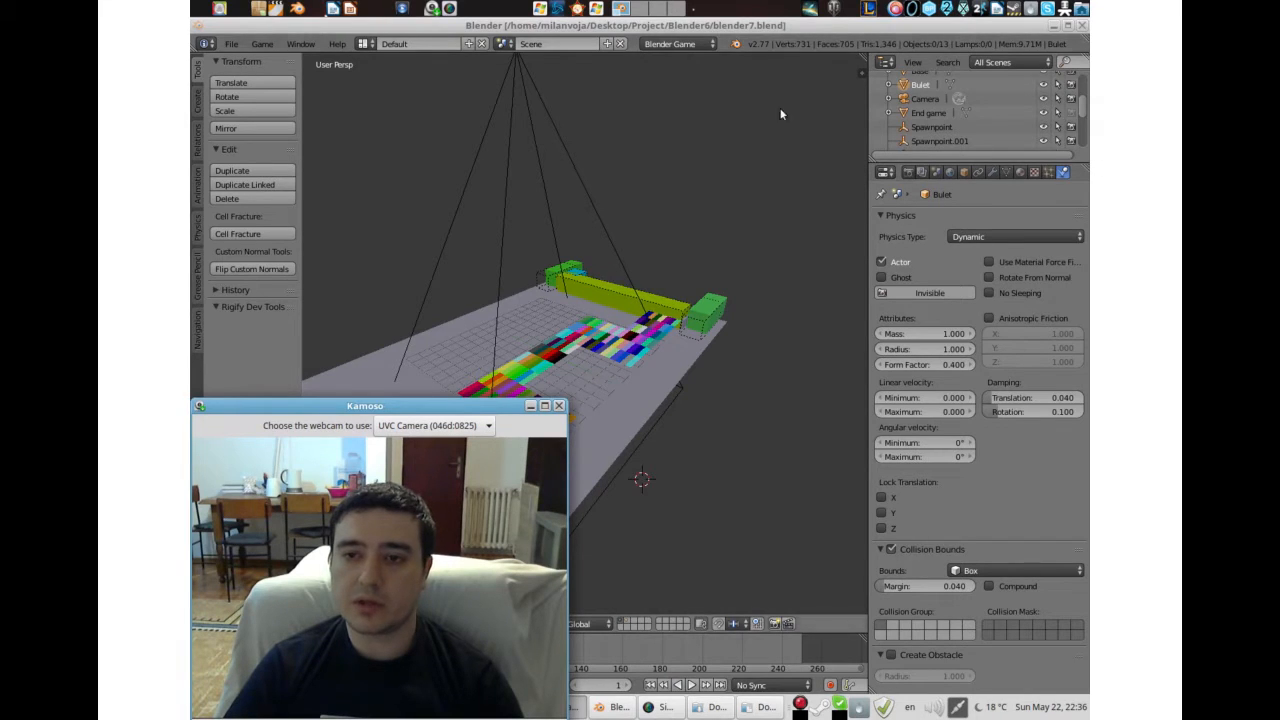
click(907, 173)
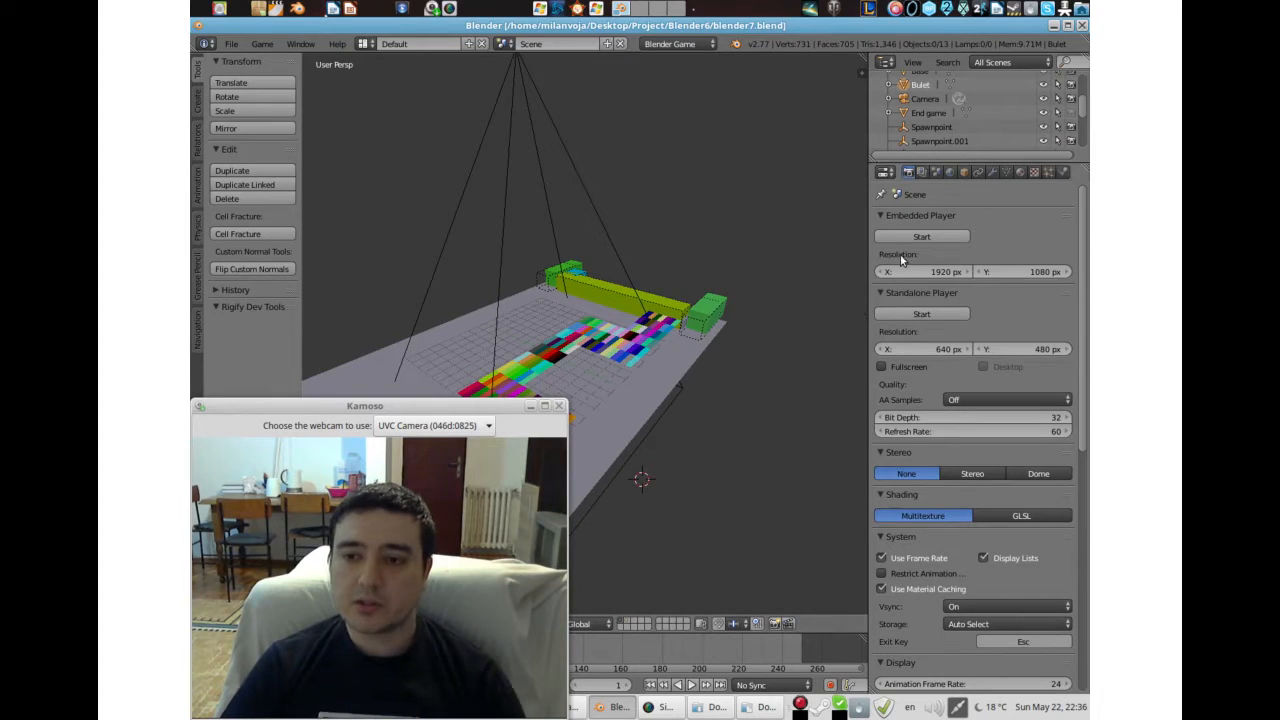
click(921, 314)
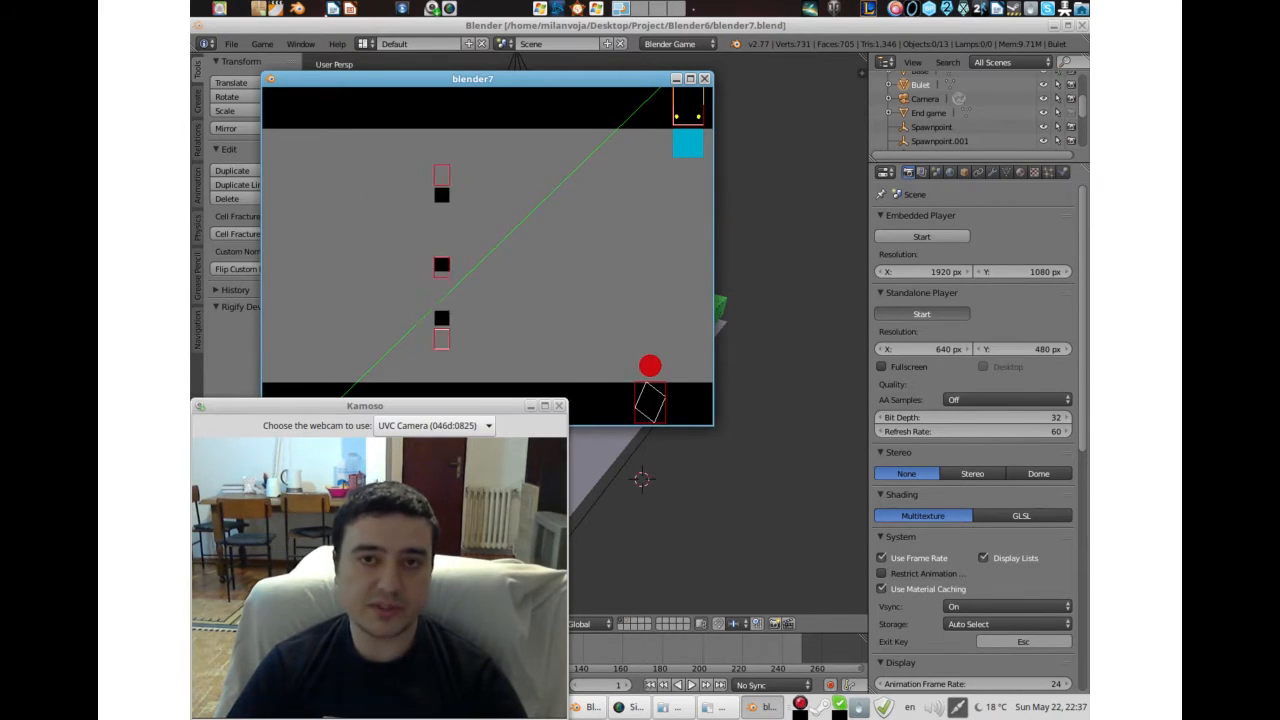
key(Escape)
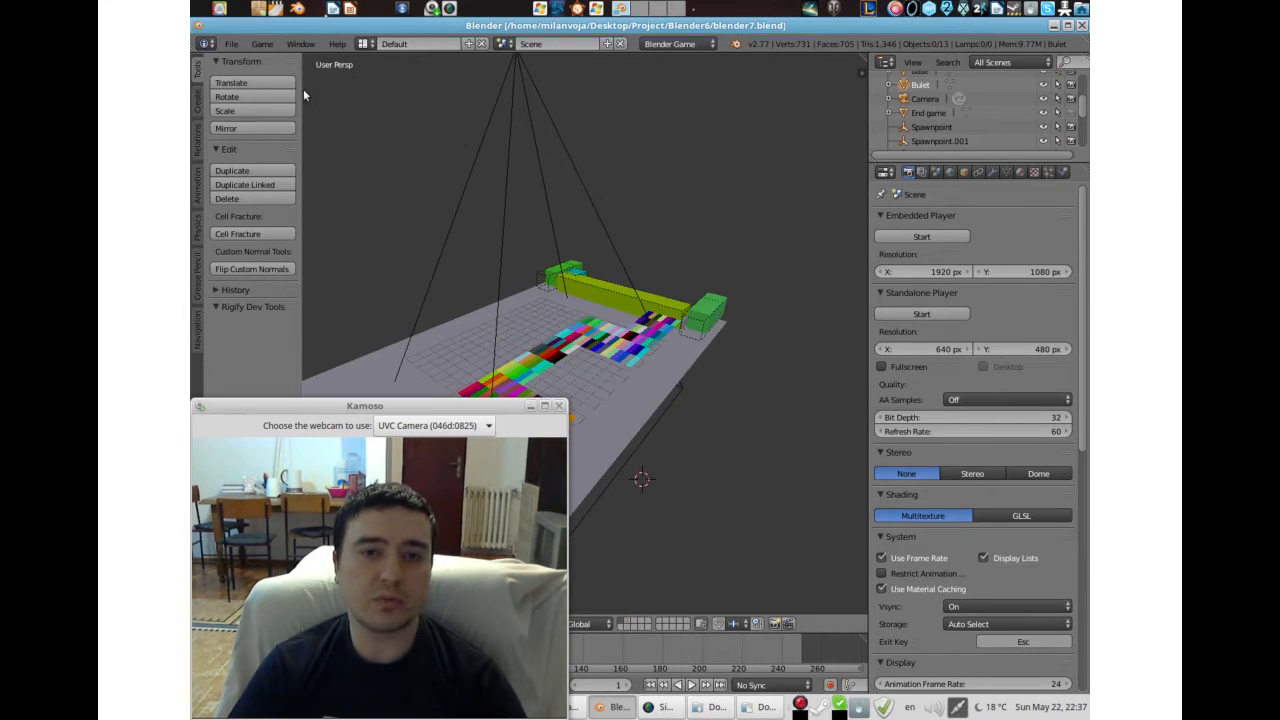
Step: Turn off Show Physics Visualization for the game
click(262, 44)
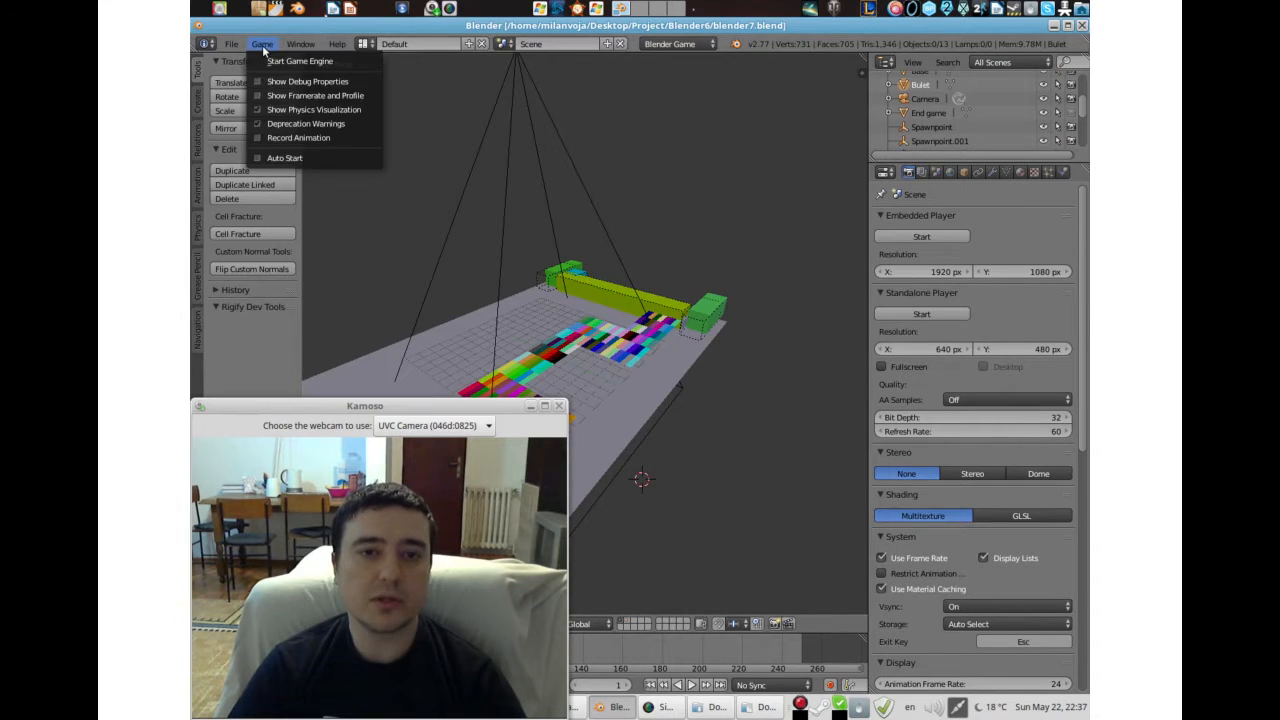
click(277, 113)
drag(345, 406, 765, 384)
Step: Show the red Alien ball's logic in the Logic Editor and turn off Visualize in its Steering actuator
right_click(435, 512)
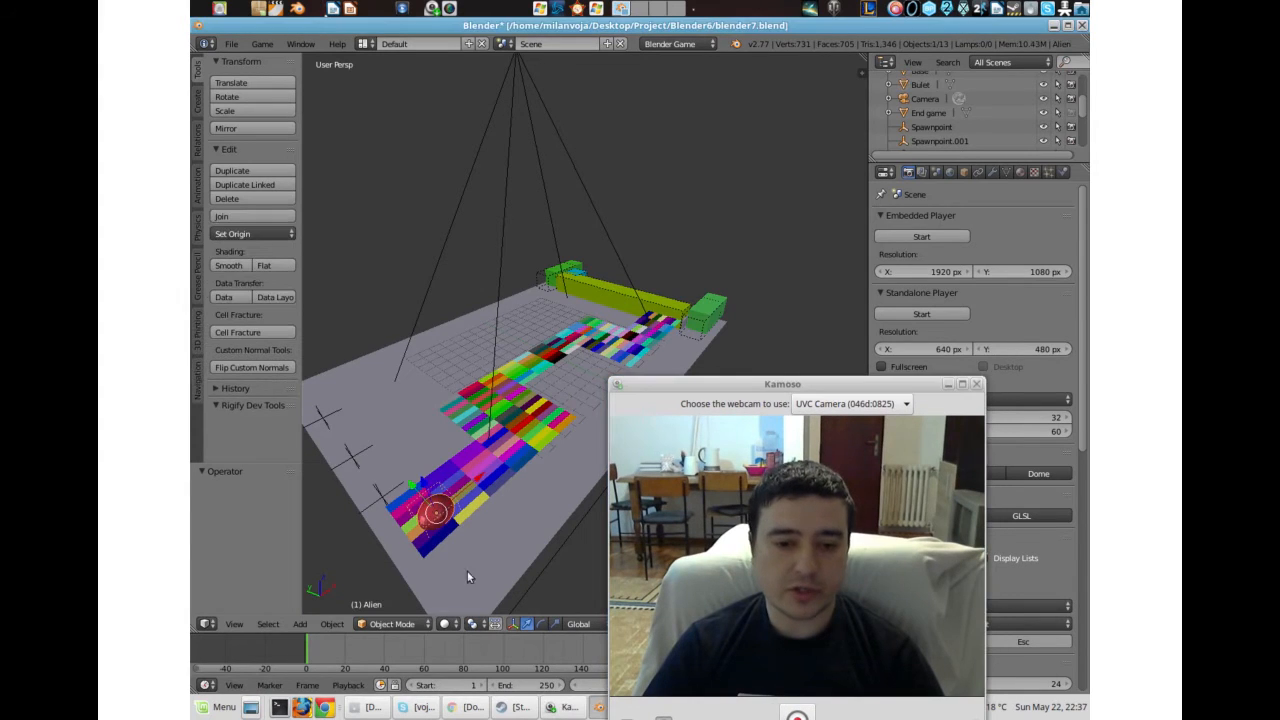
click(206, 624)
click(238, 437)
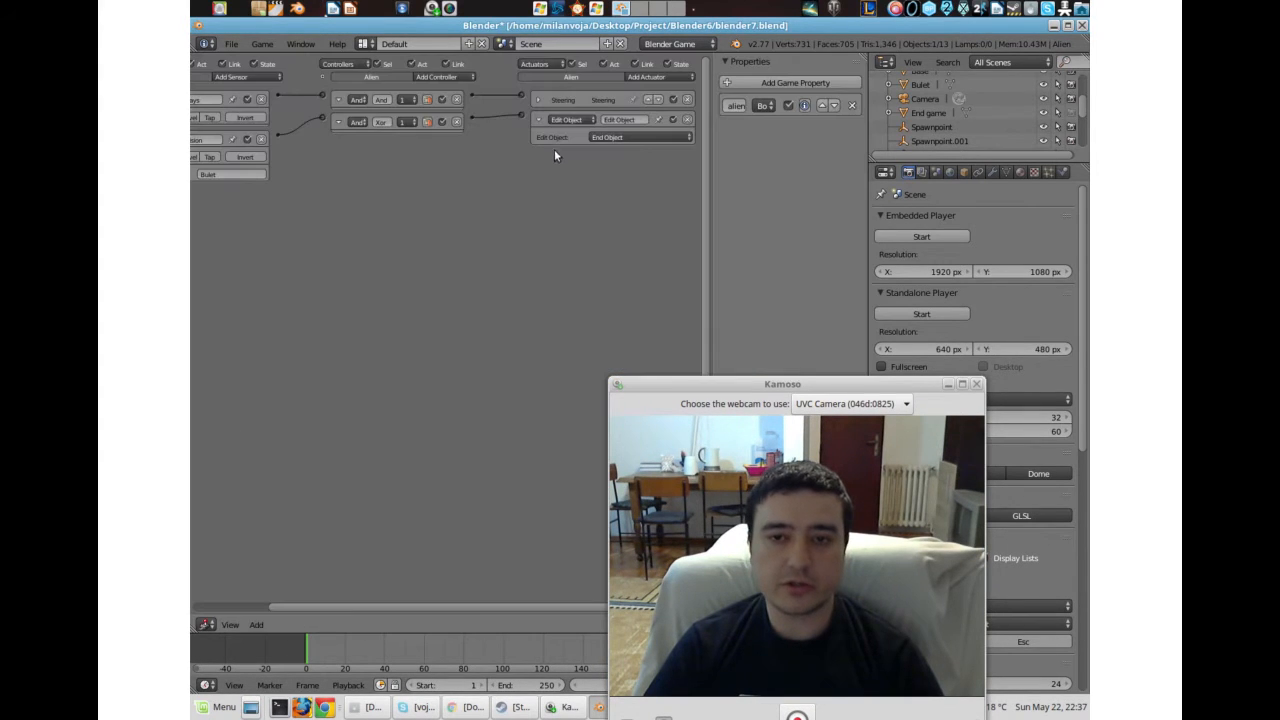
click(539, 100)
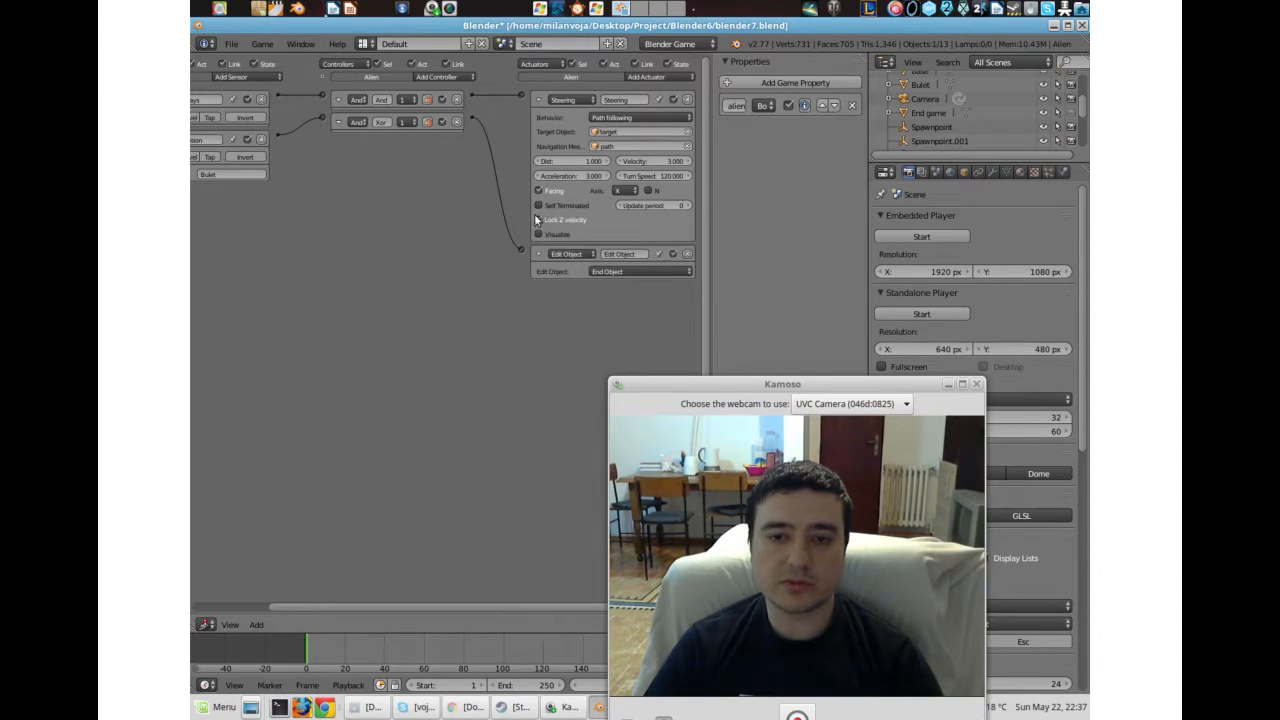
Step: Split a narrow Logic Editor strip off the main area and switch the larger part back to the 3D View
drag(193, 603, 211, 600)
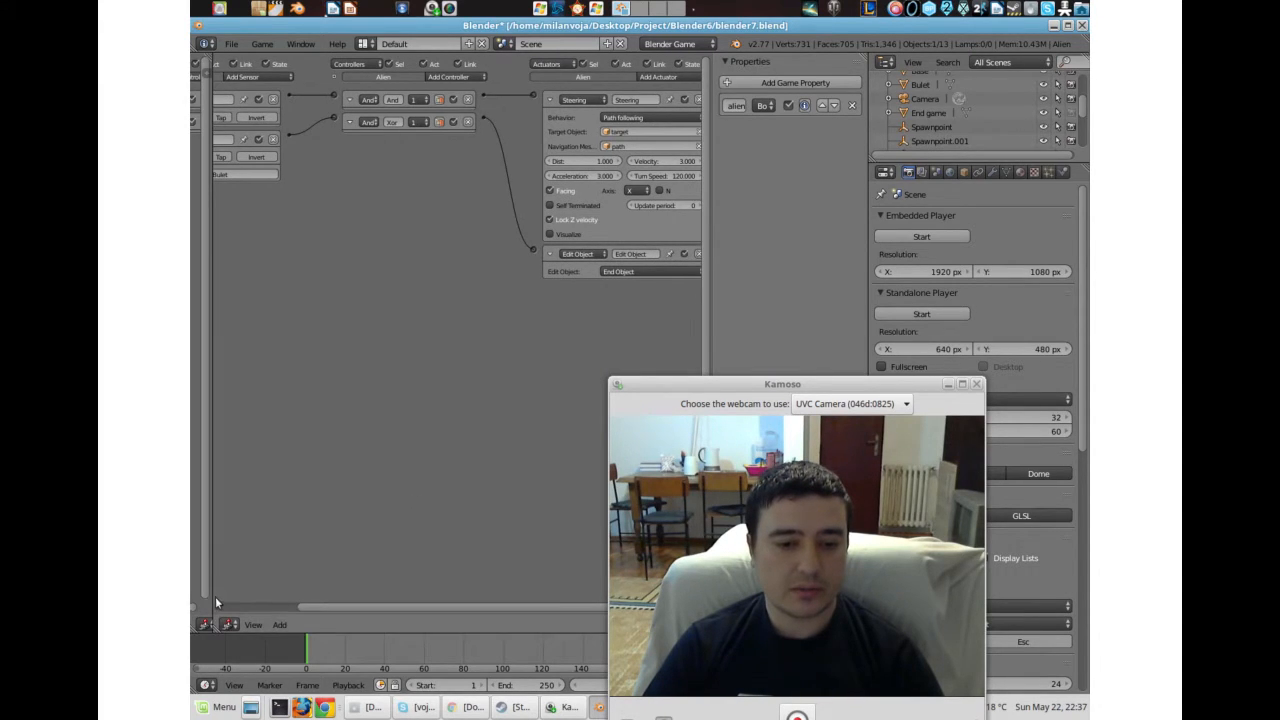
click(229, 624)
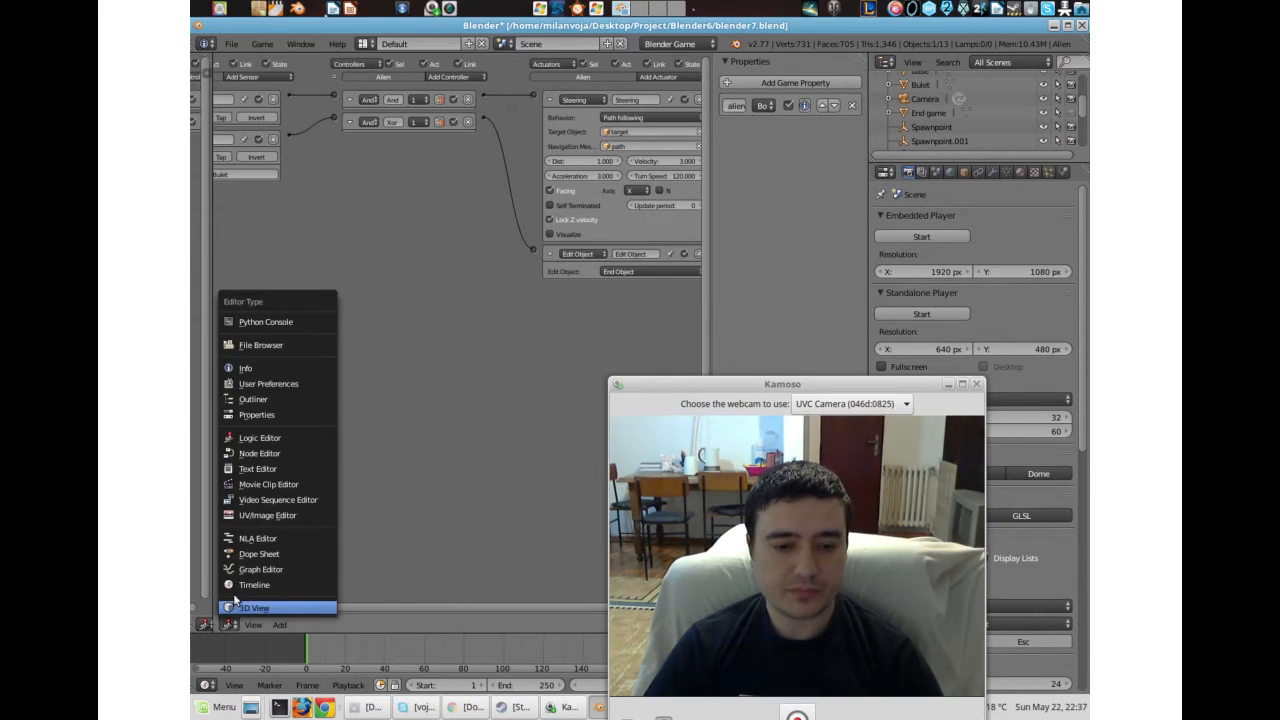
click(237, 607)
Step: Run the game again in the standalone player to check it without the visualization lines, then close the player
drag(685, 386, 267, 410)
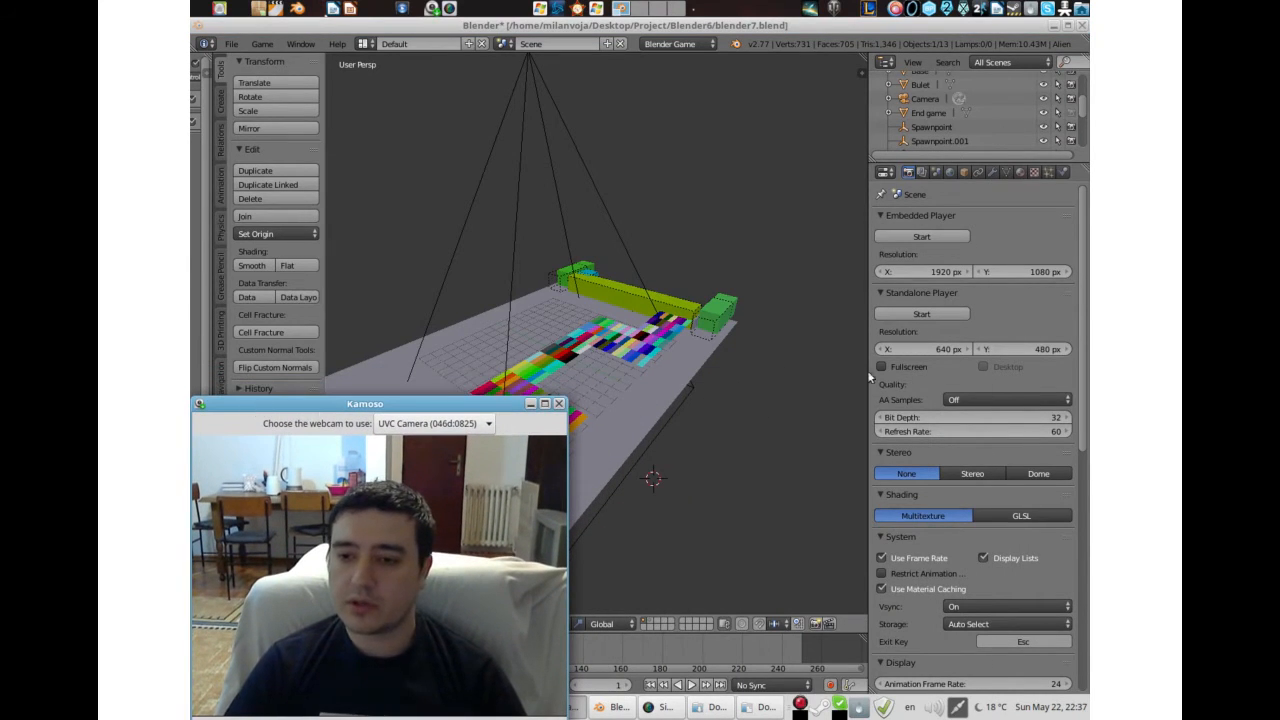
click(910, 312)
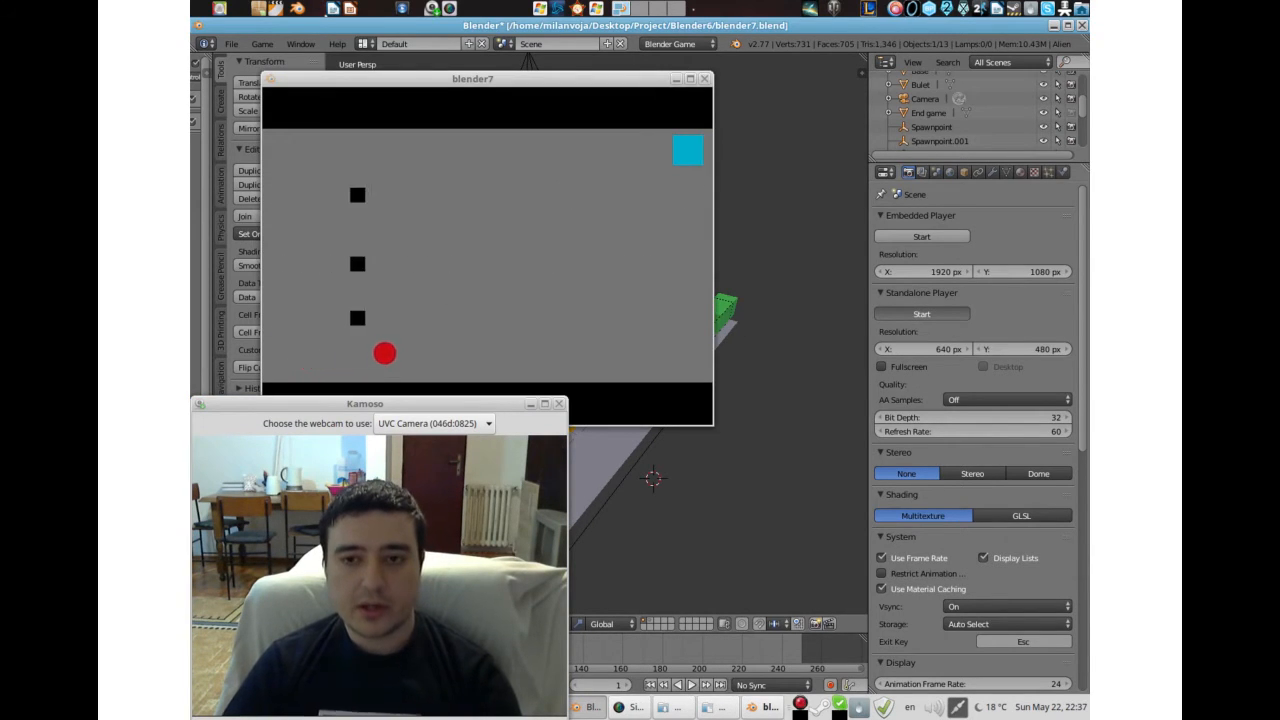
click(704, 78)
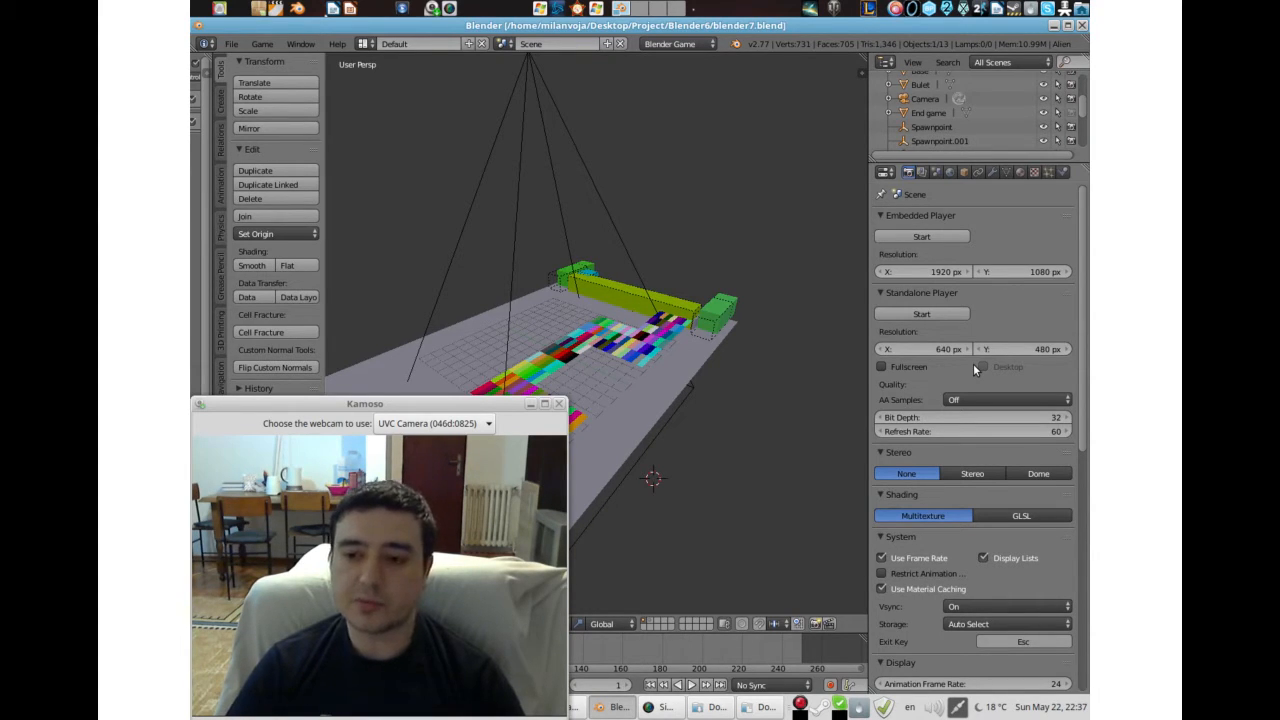
Step: Add a platform to the scene's publishing settings and name it Windows
scroll(965, 372, down, 1)
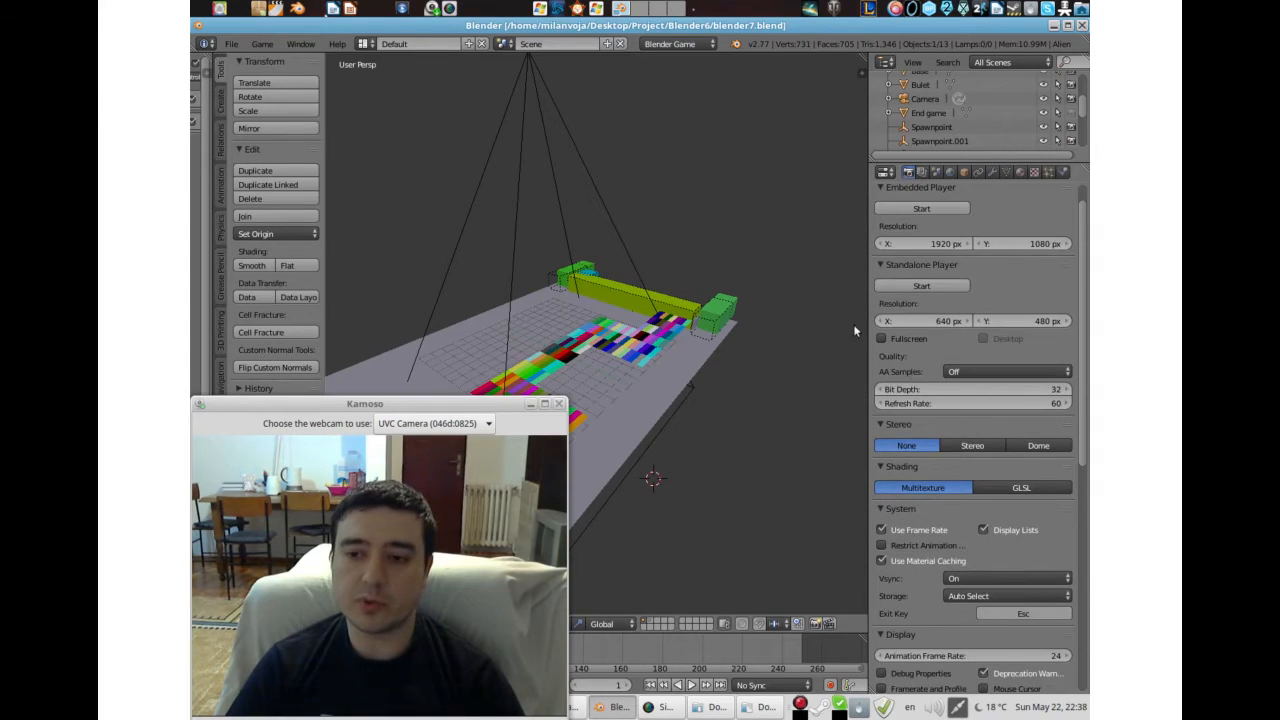
click(963, 371)
click(963, 371)
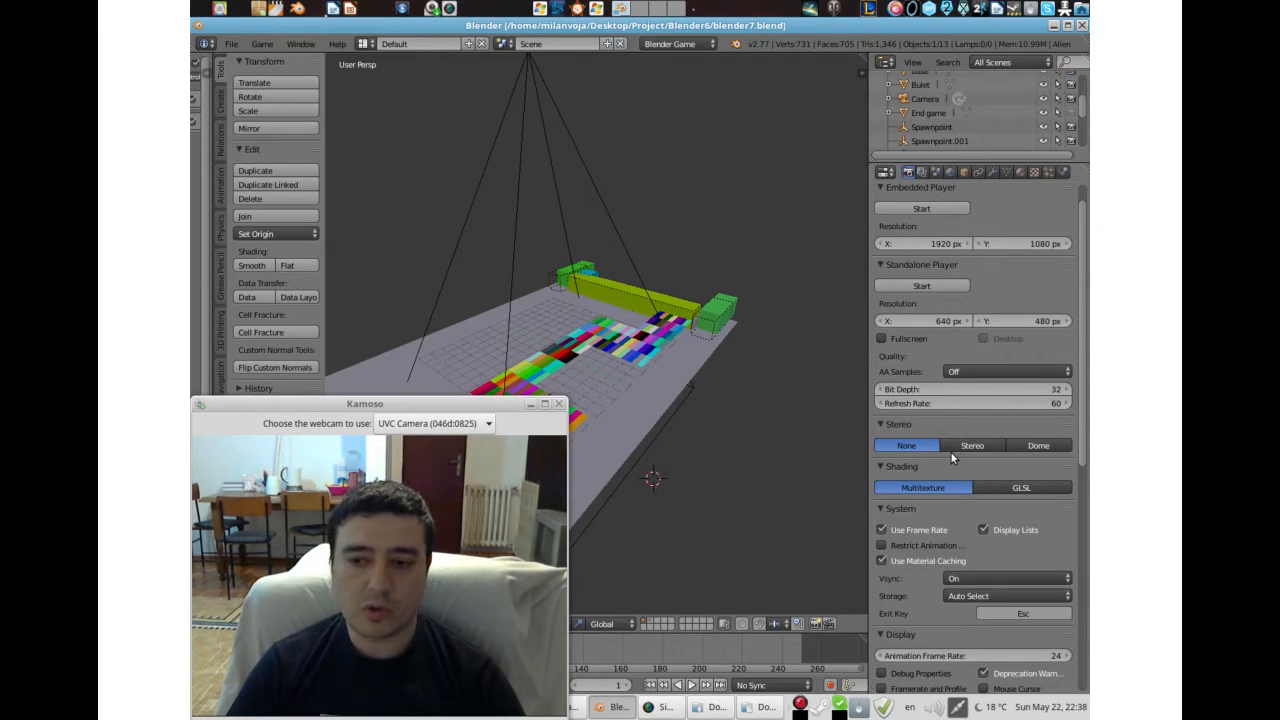
scroll(952, 457, down, 2)
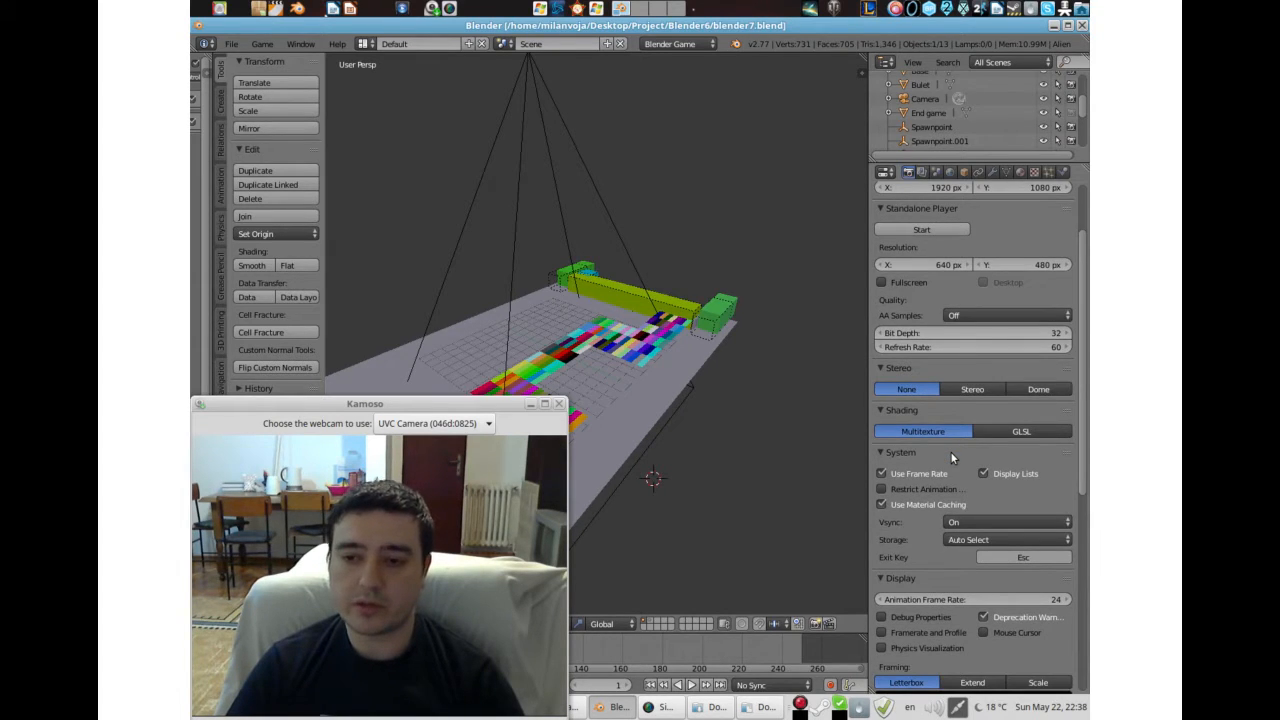
scroll(952, 457, down, 3)
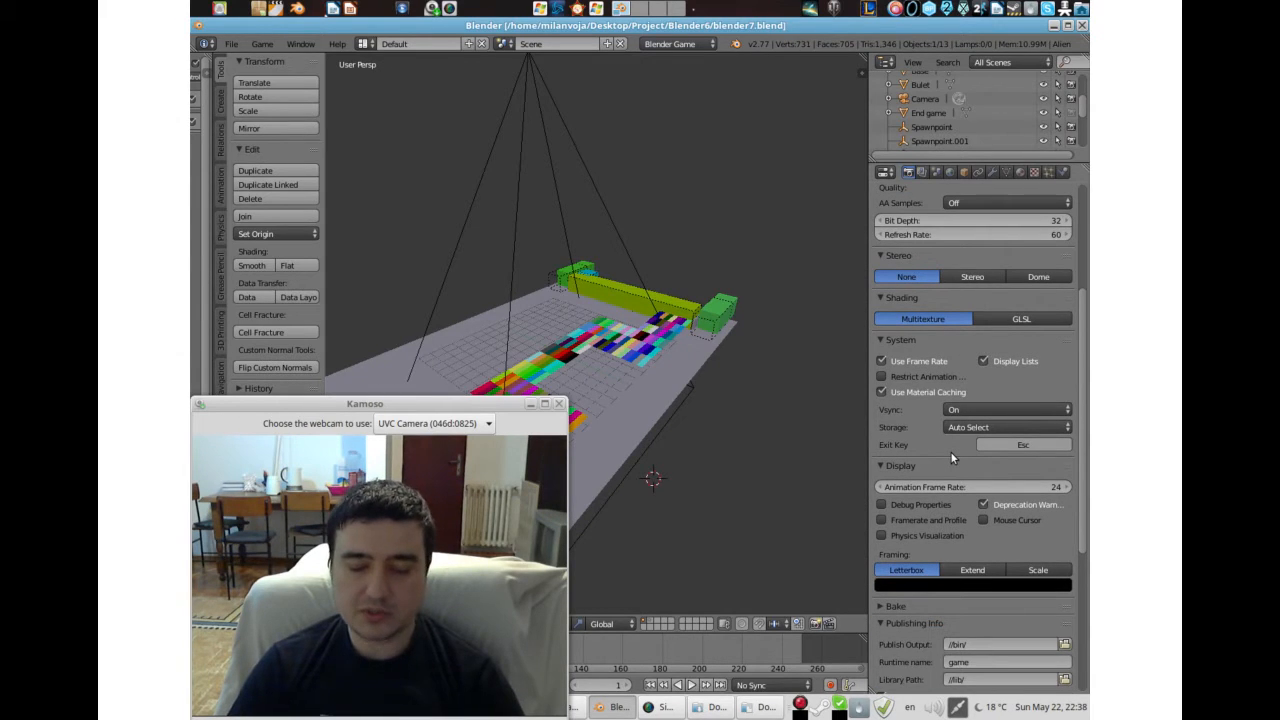
scroll(951, 457, down, 6)
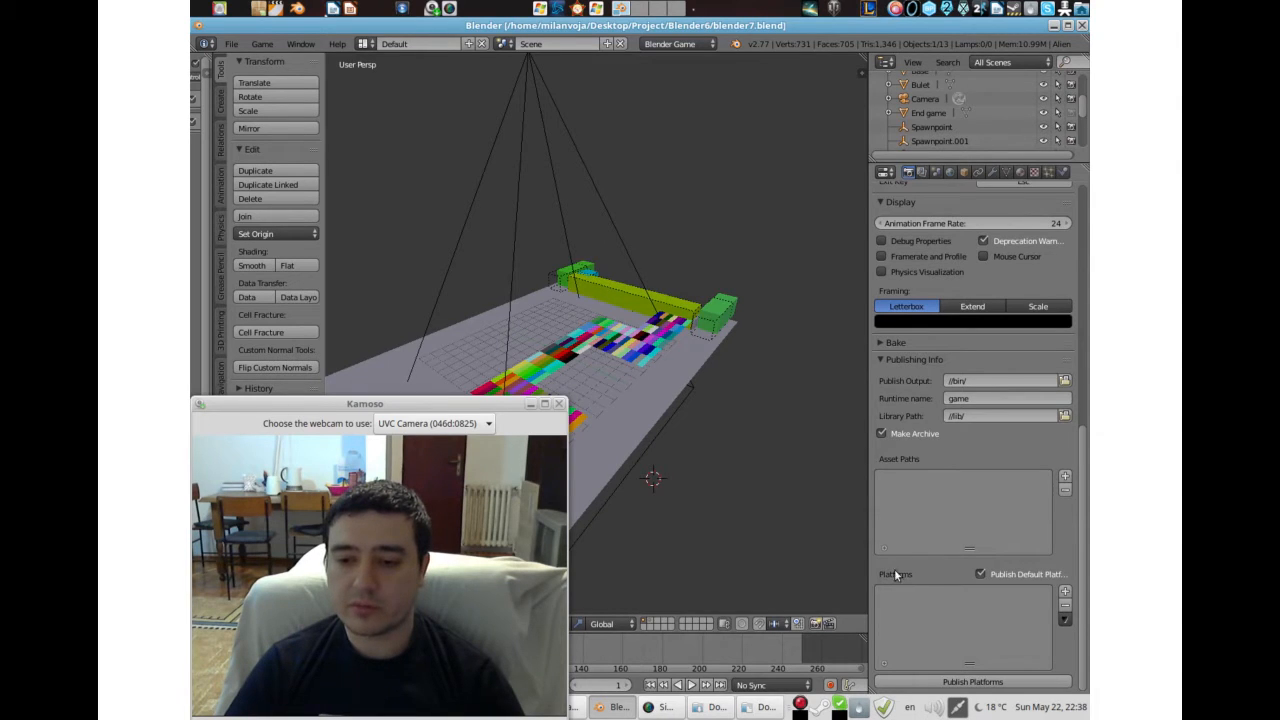
click(1065, 592)
scroll(993, 602, down, 2)
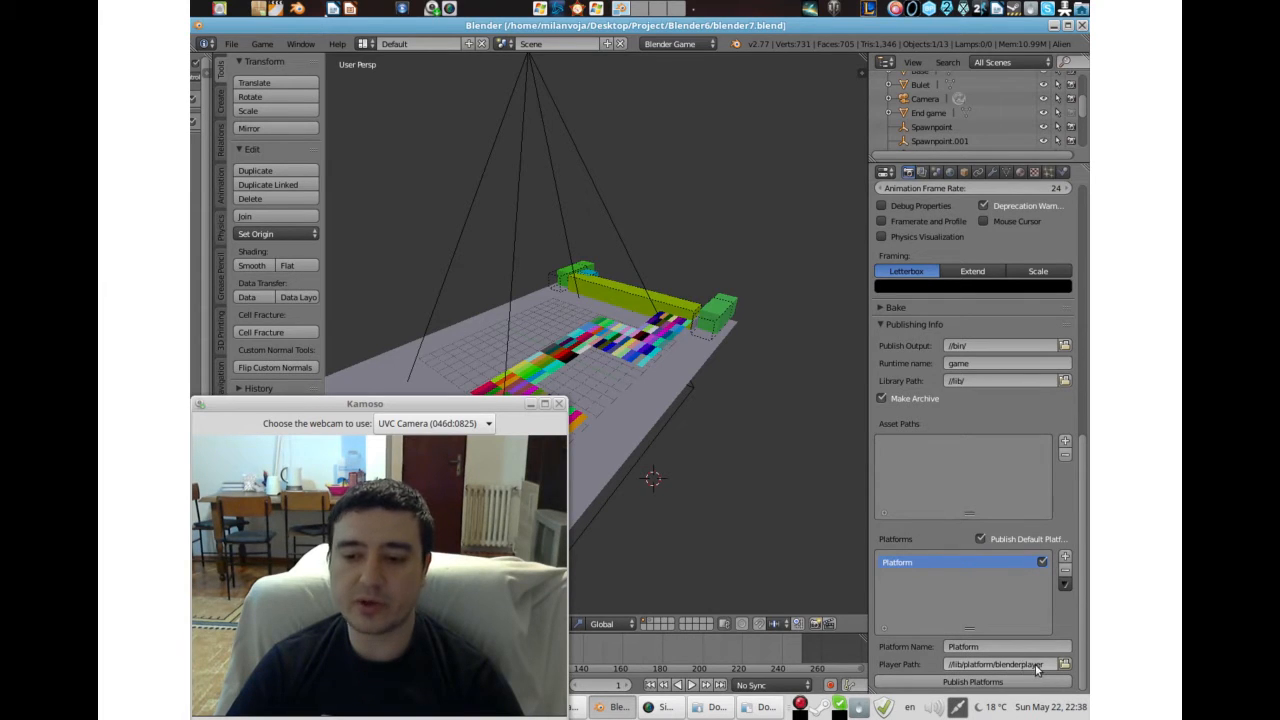
click(996, 647)
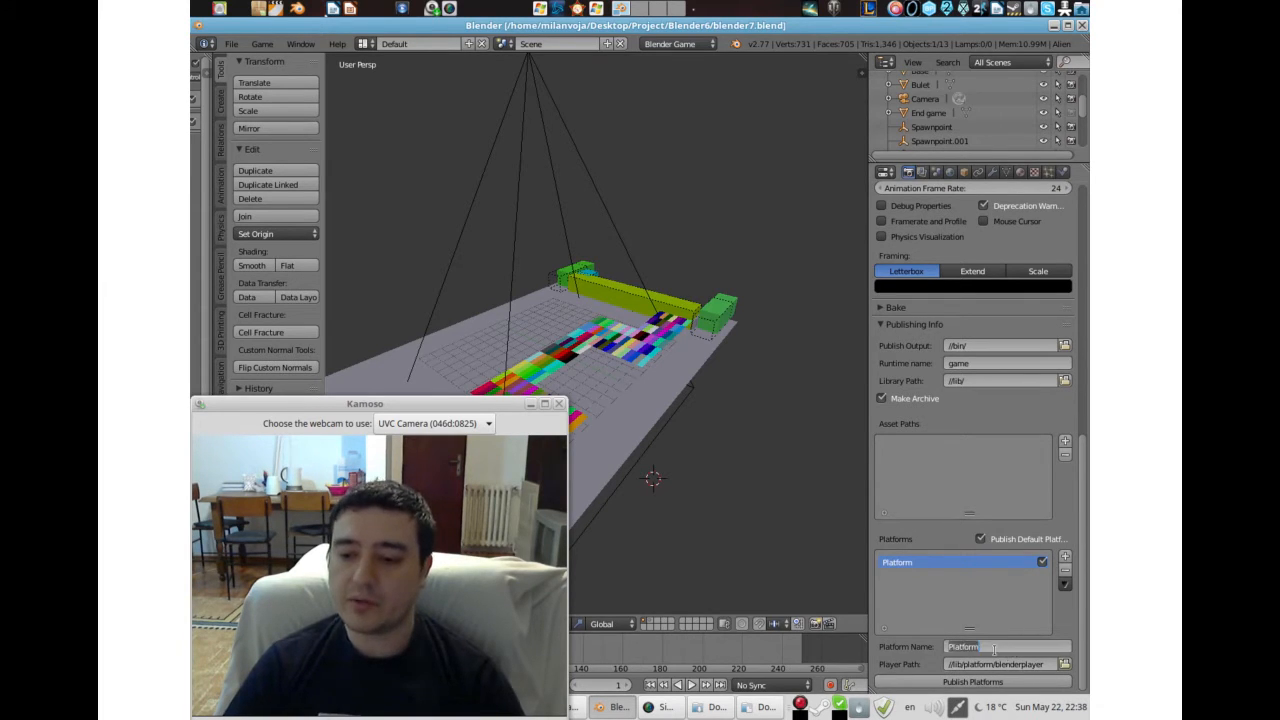
text(Windows)
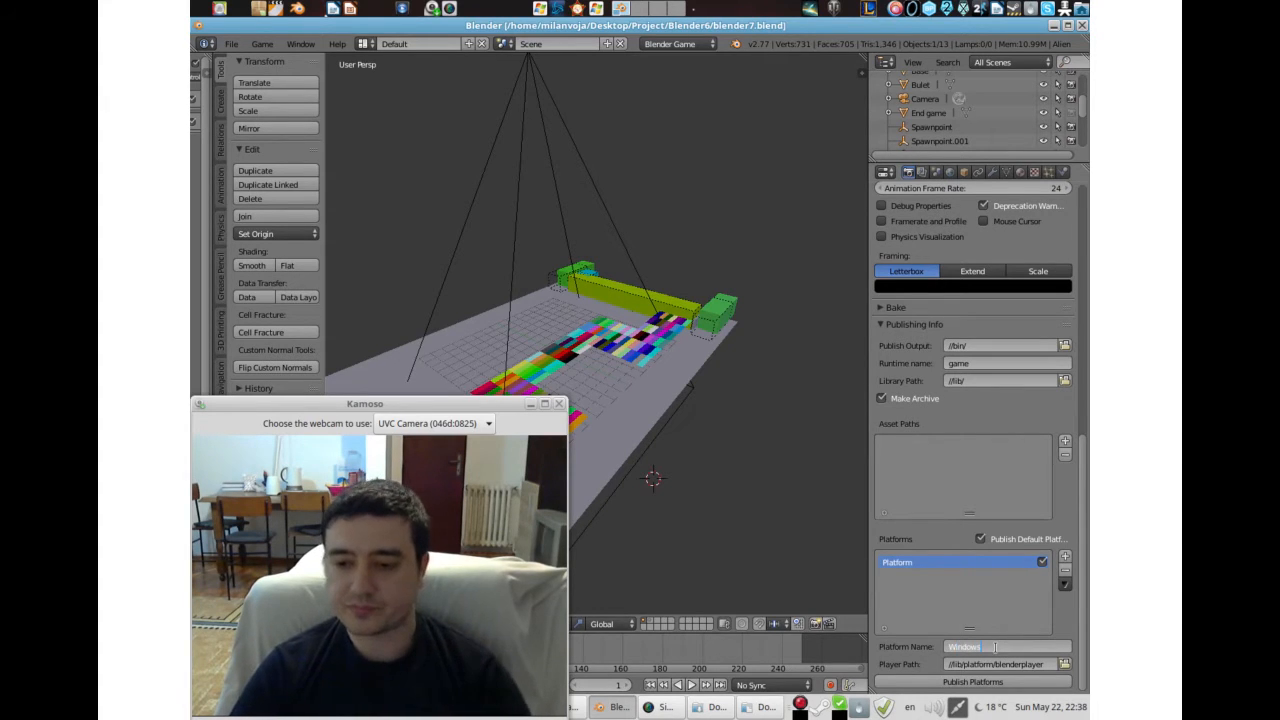
key(Return)
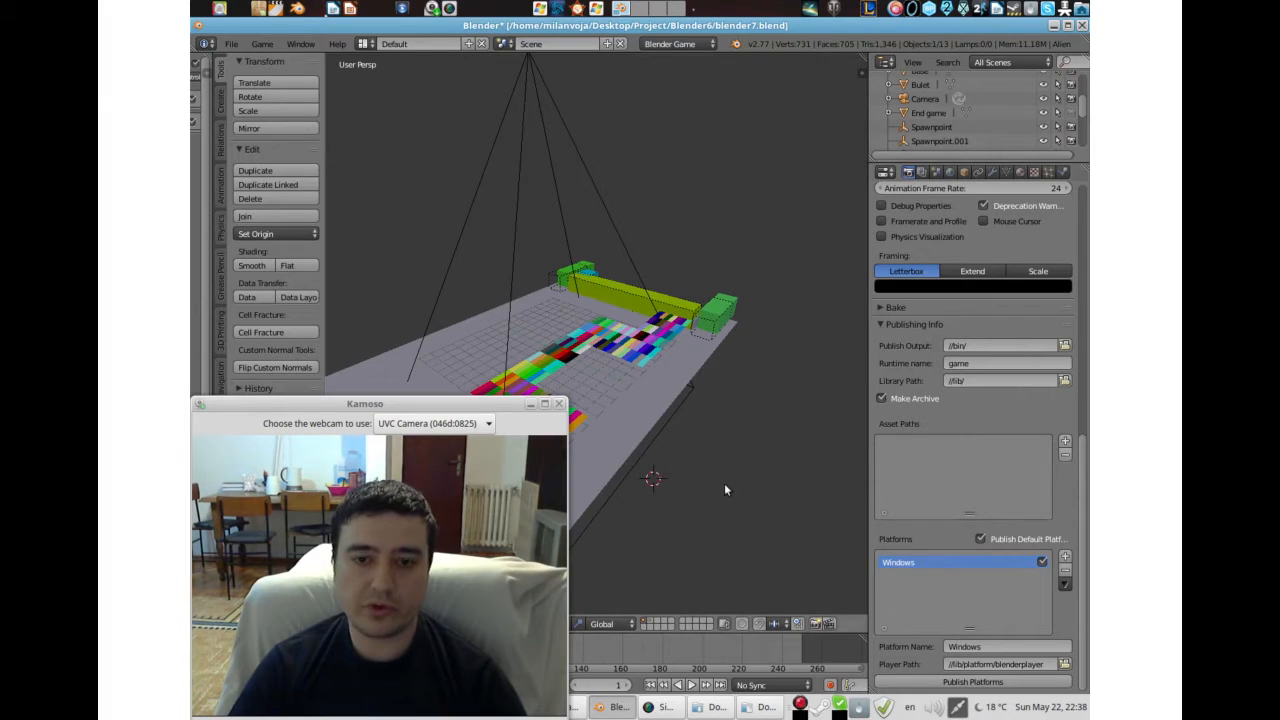
Step: Switch to the browser and locate the Blender 2.77a for Windows ZIP on the blender.org download page
drag(444, 404, 1006, 424)
click(466, 707)
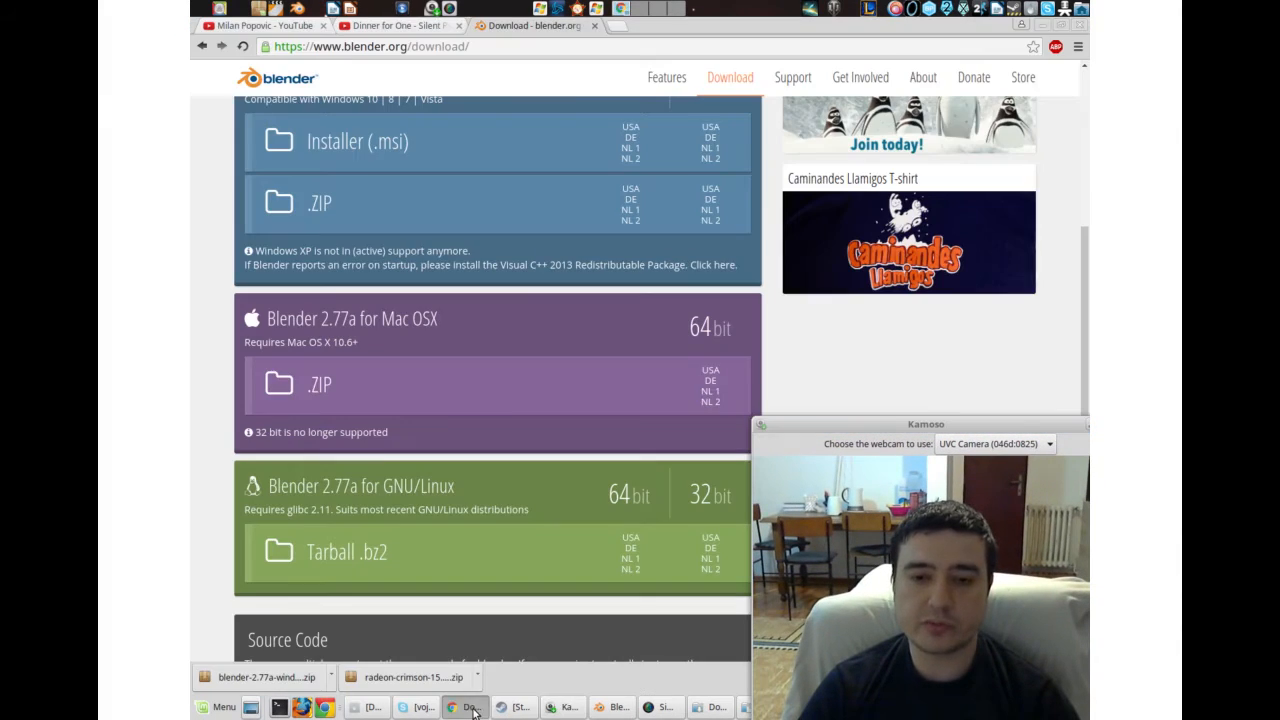
scroll(622, 302, up, 5)
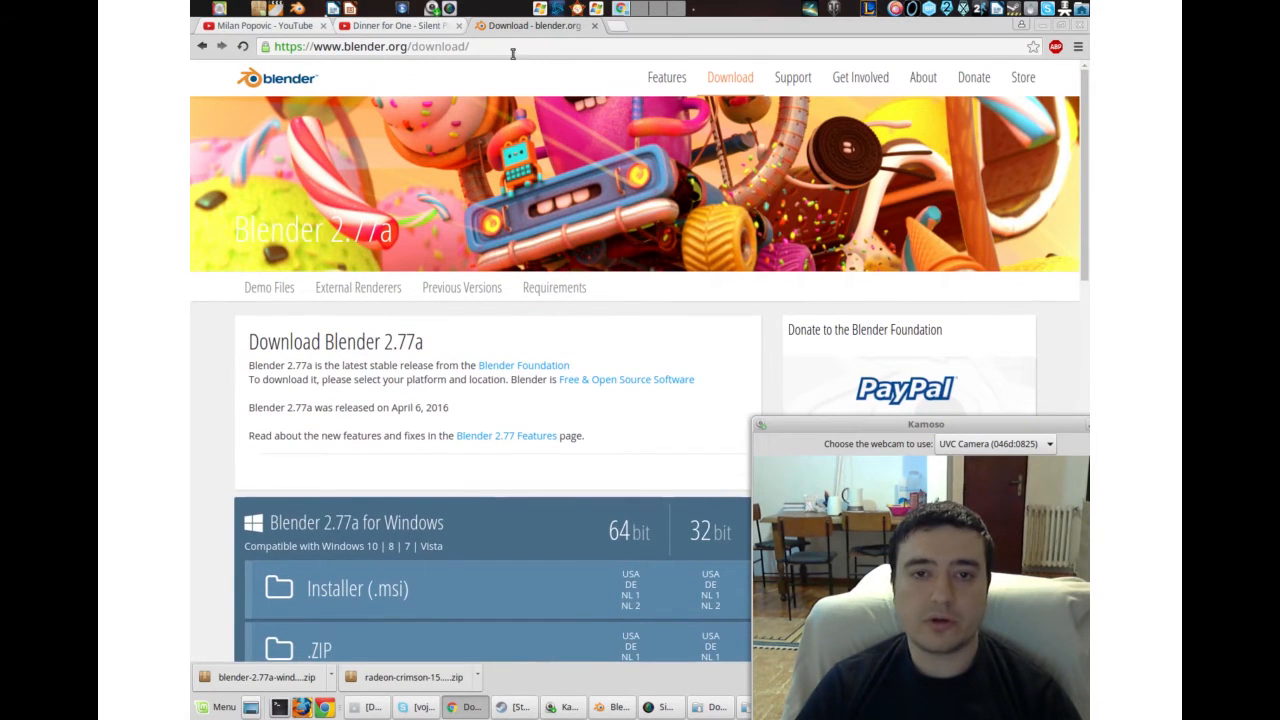
scroll(572, 333, down, 3)
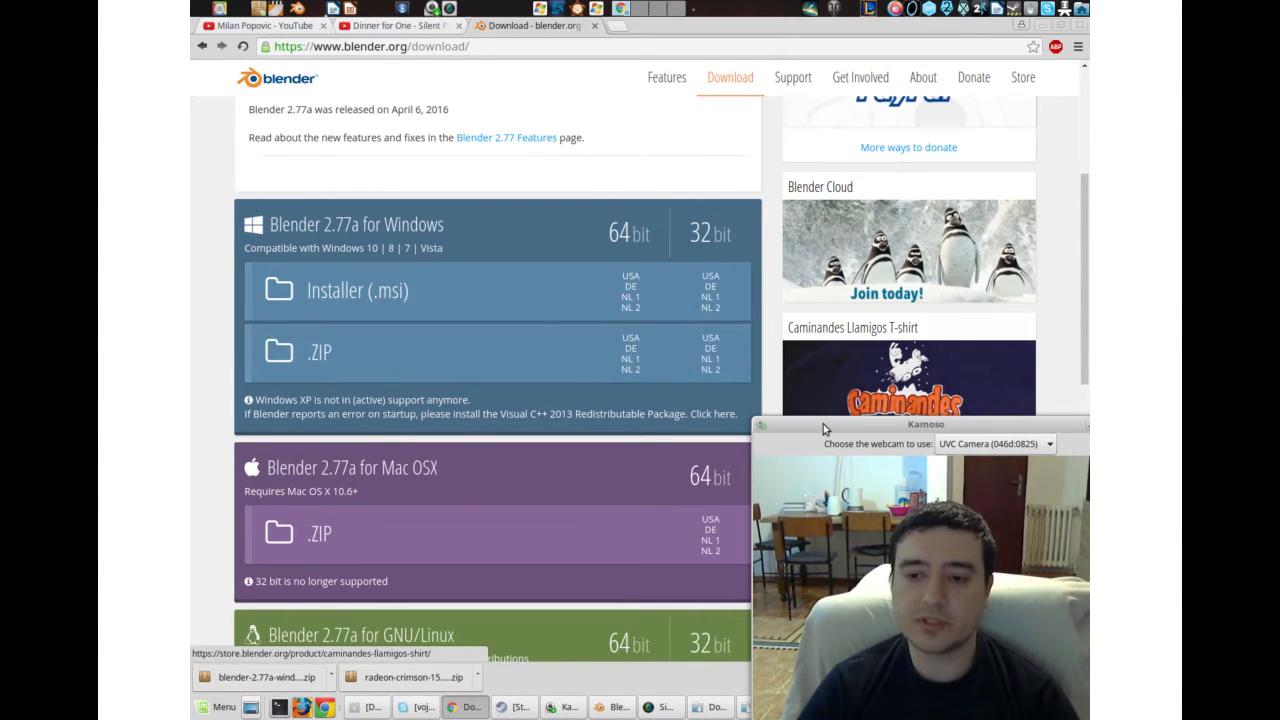
drag(823, 424, 263, 415)
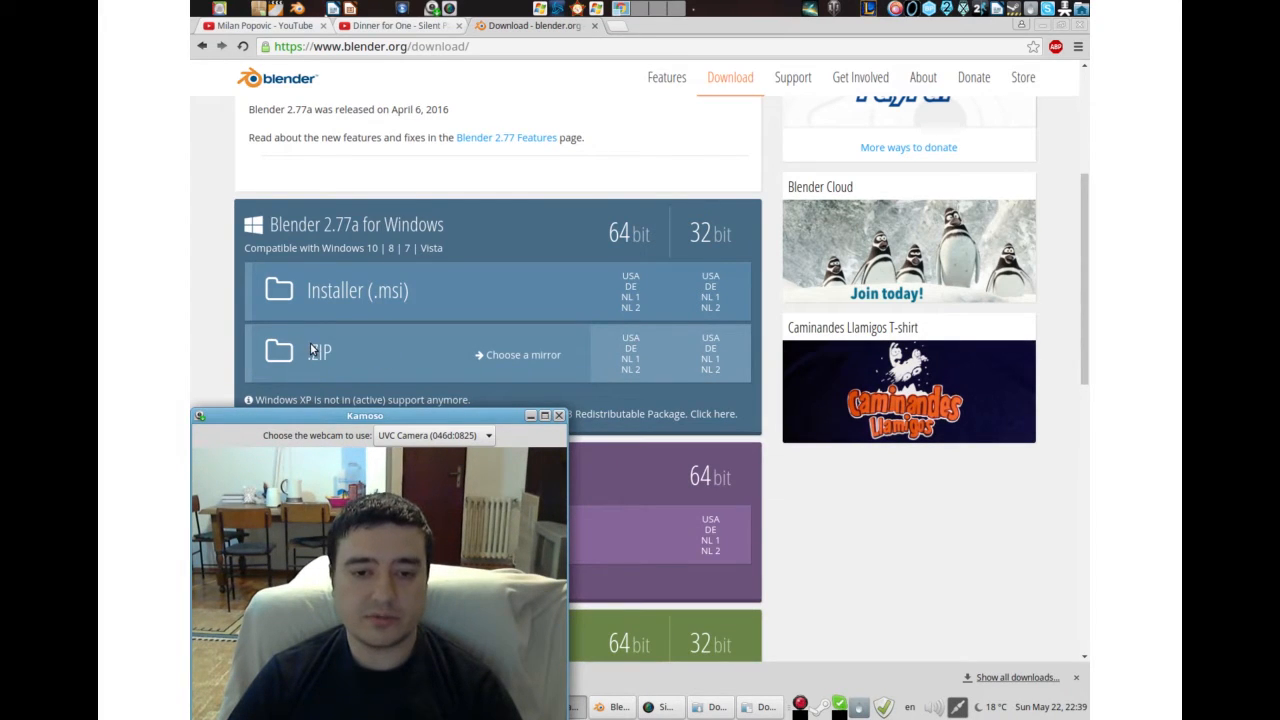
Step: In the file manager, open Desktop/bledner1/blender-2.77a-windows64 to locate blenderplayer.exe, then return to Blender
click(712, 707)
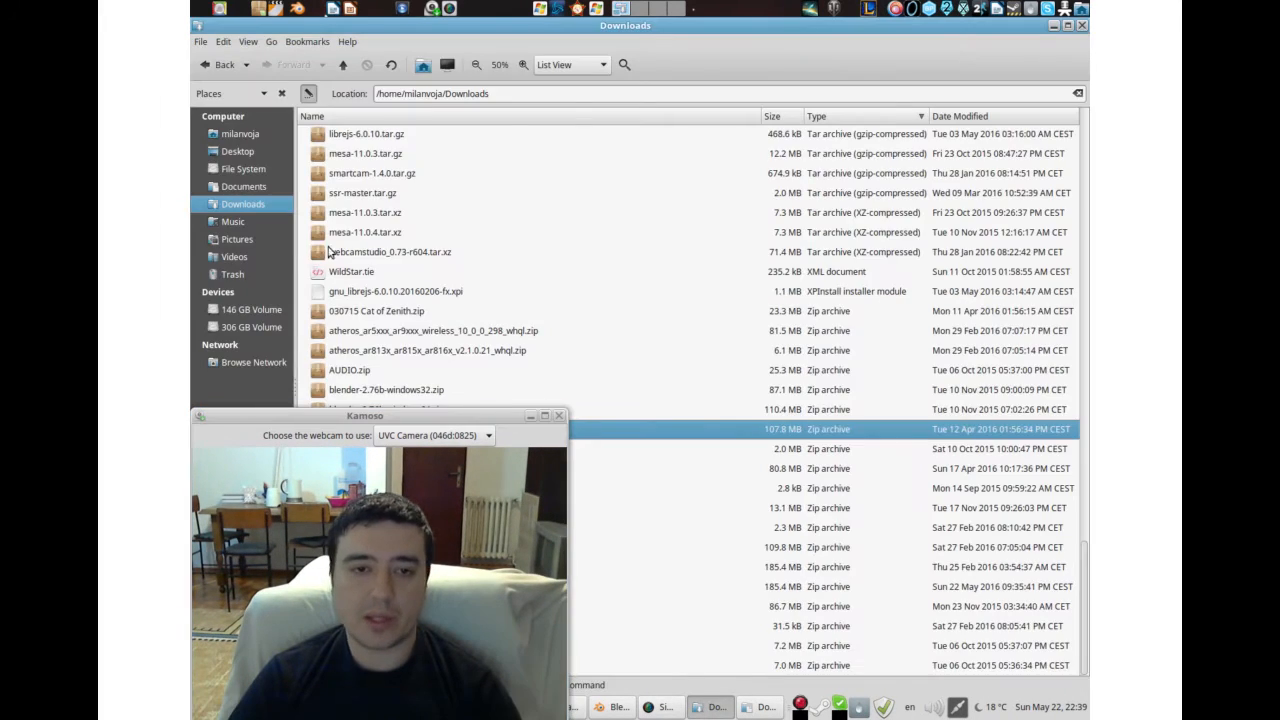
click(238, 152)
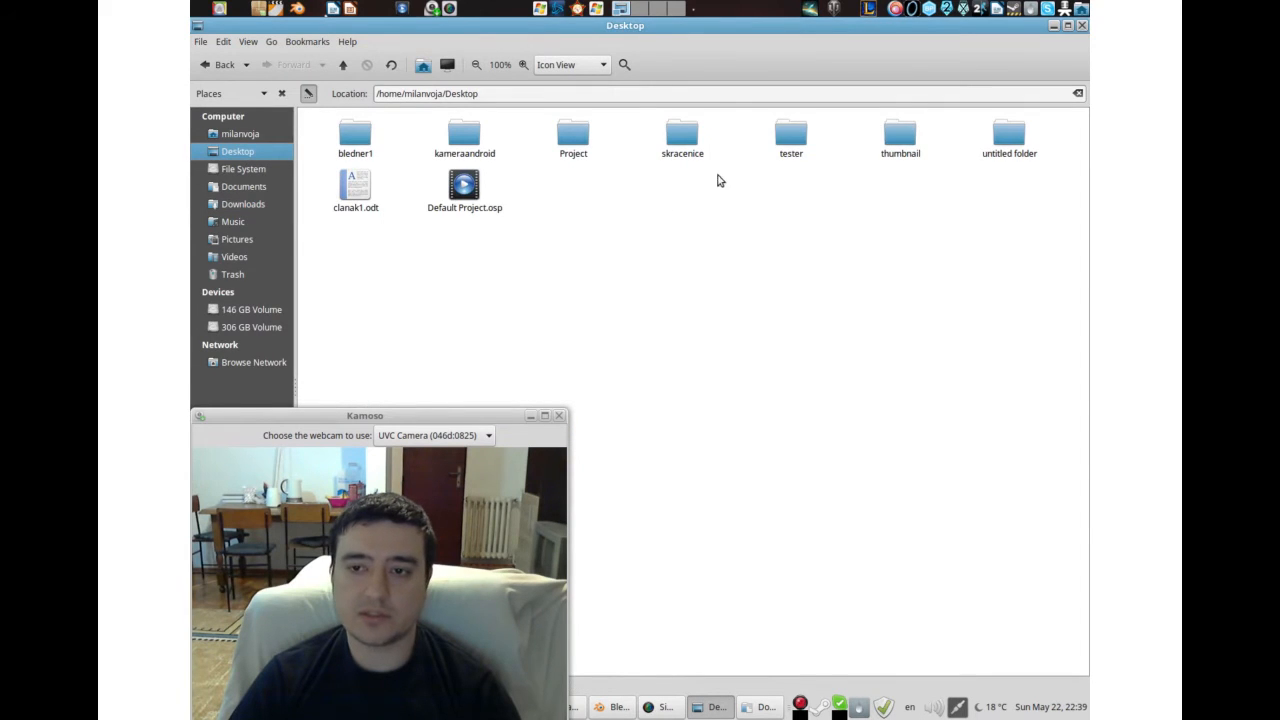
double_click(358, 140)
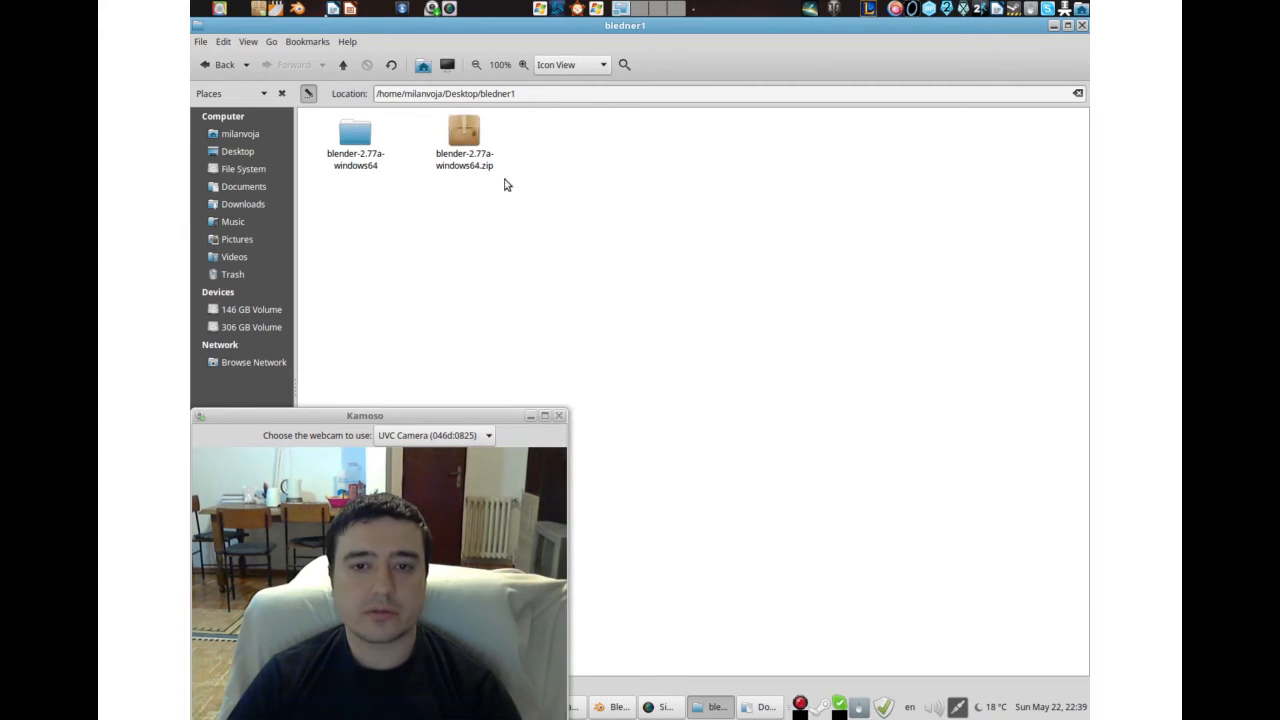
click(352, 168)
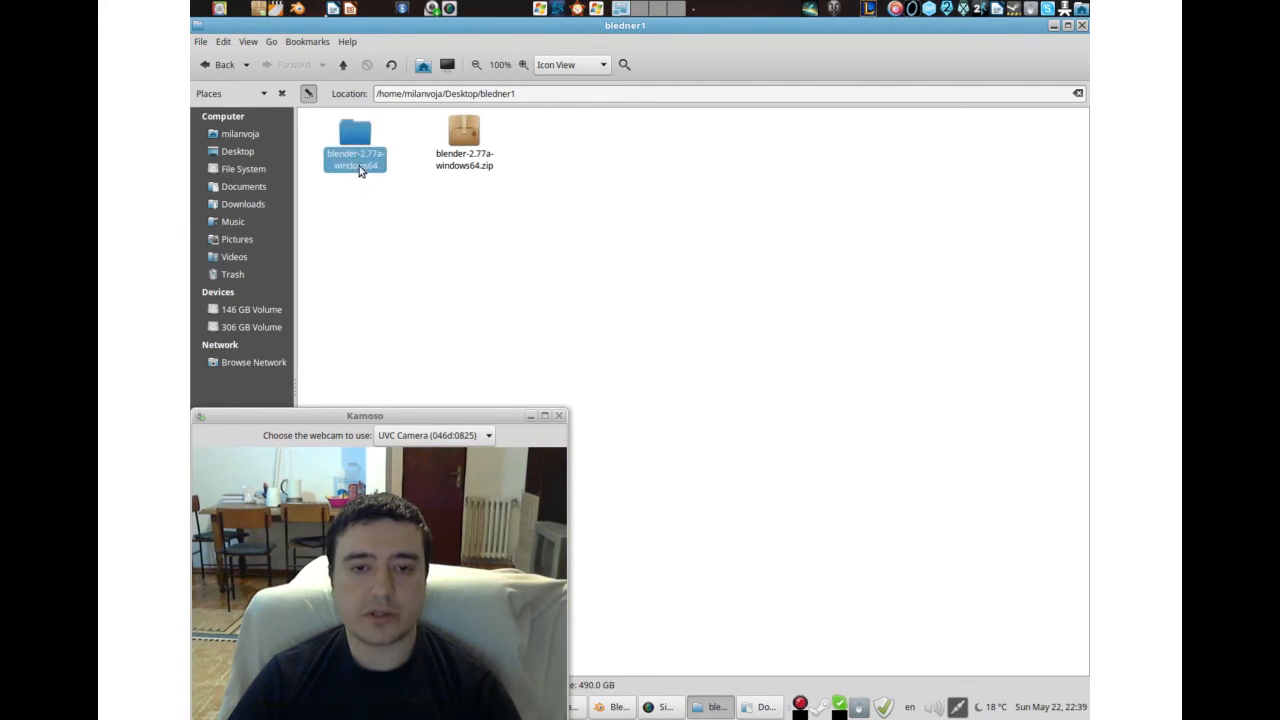
double_click(352, 168)
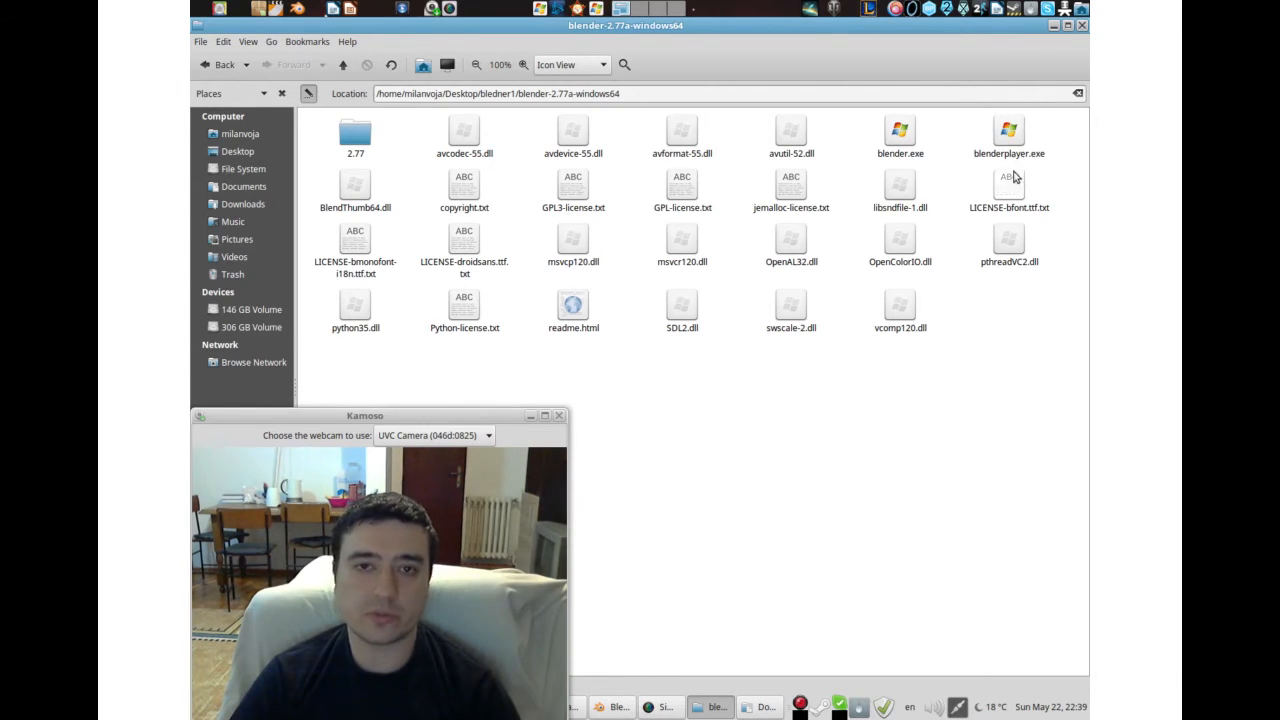
click(612, 707)
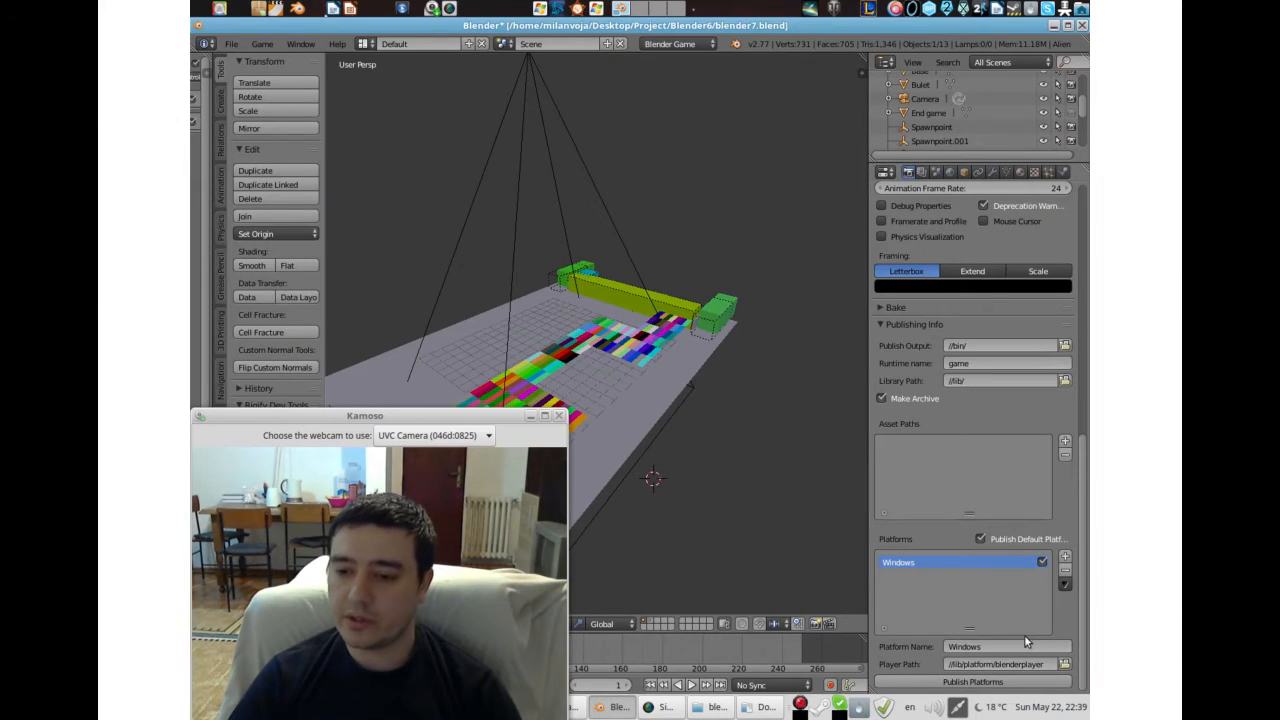
Step: Set the Windows platform's player path to blenderplayer.exe in Desktop/bledner1/blender-2.77a-windows64
click(1063, 664)
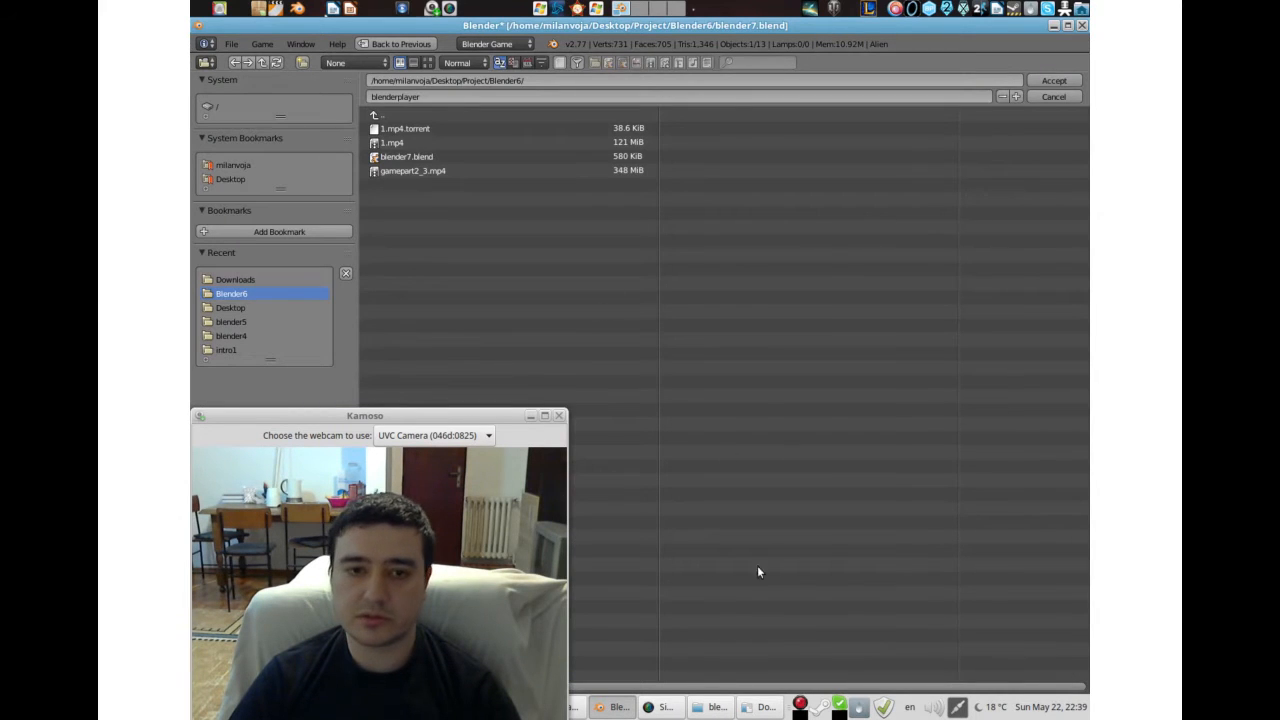
click(240, 279)
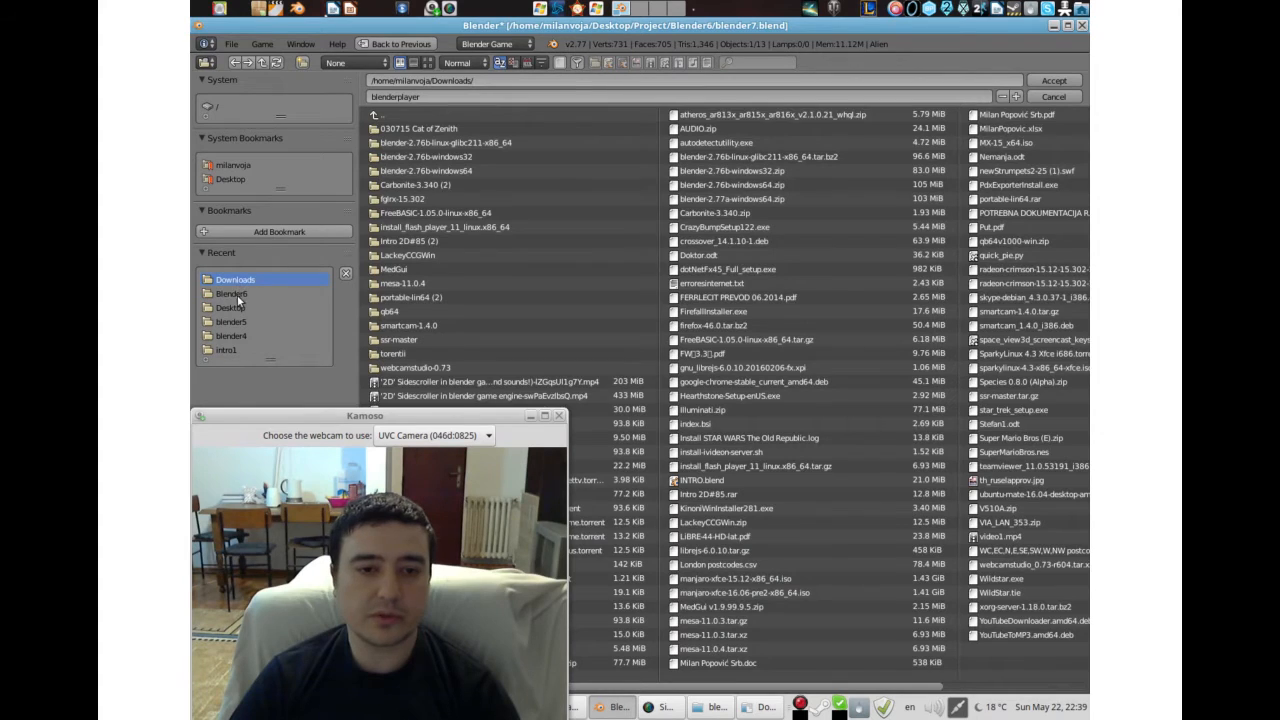
click(230, 307)
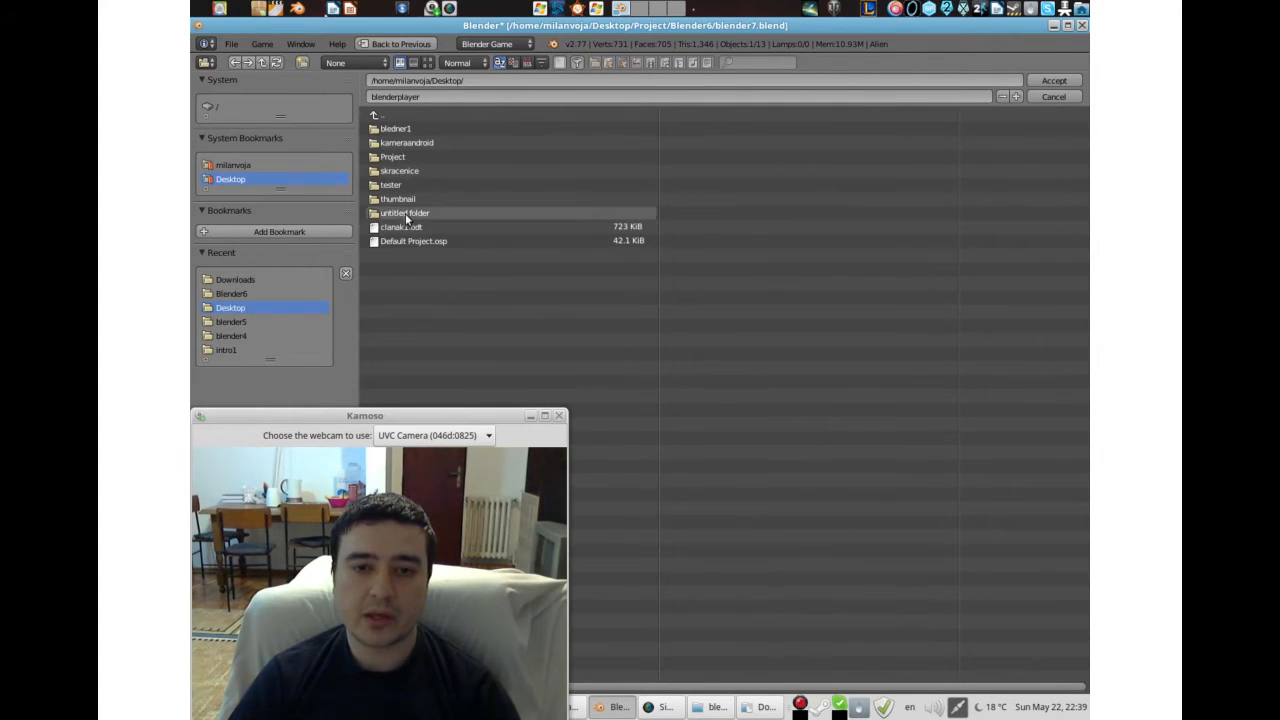
click(394, 128)
click(408, 129)
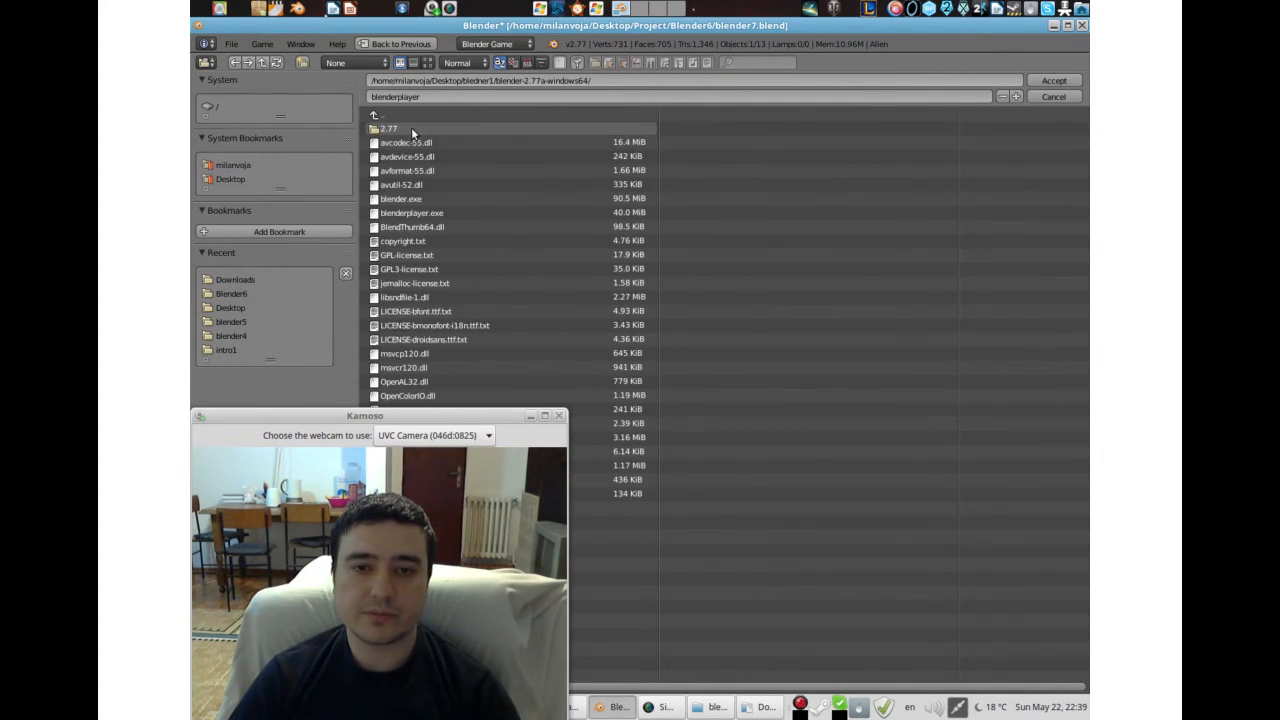
drag(399, 415, 932, 368)
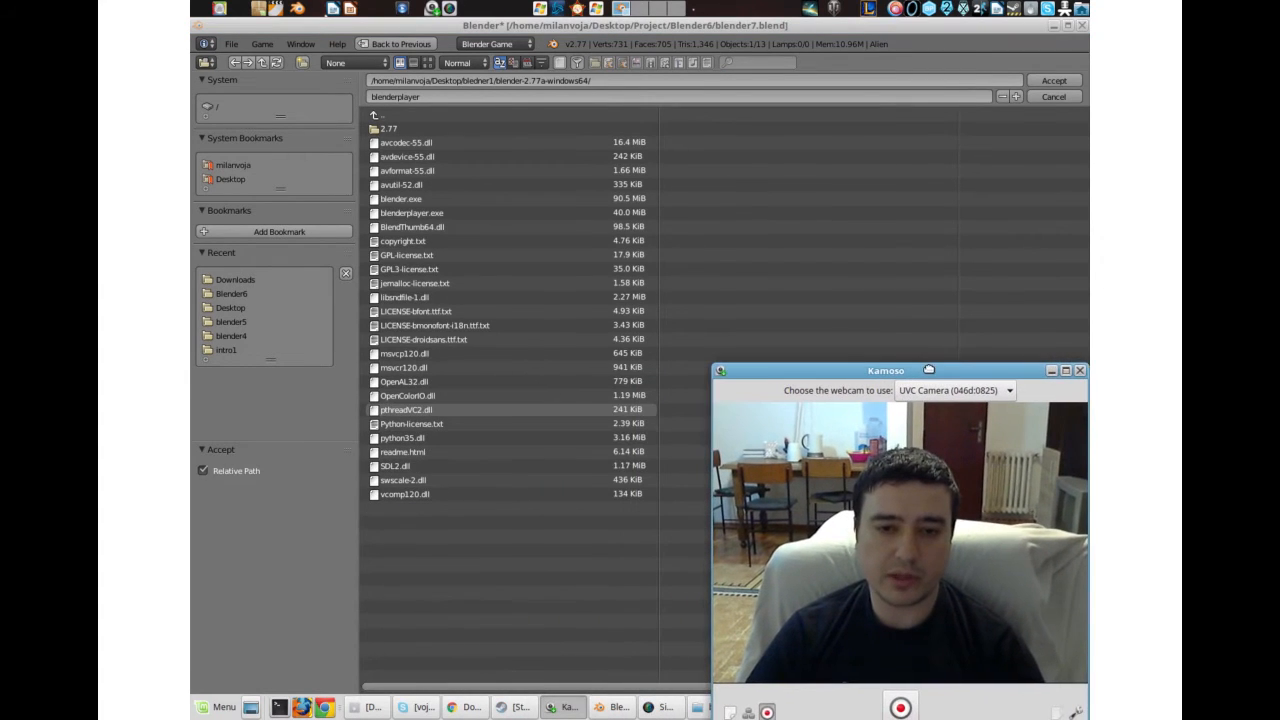
click(425, 215)
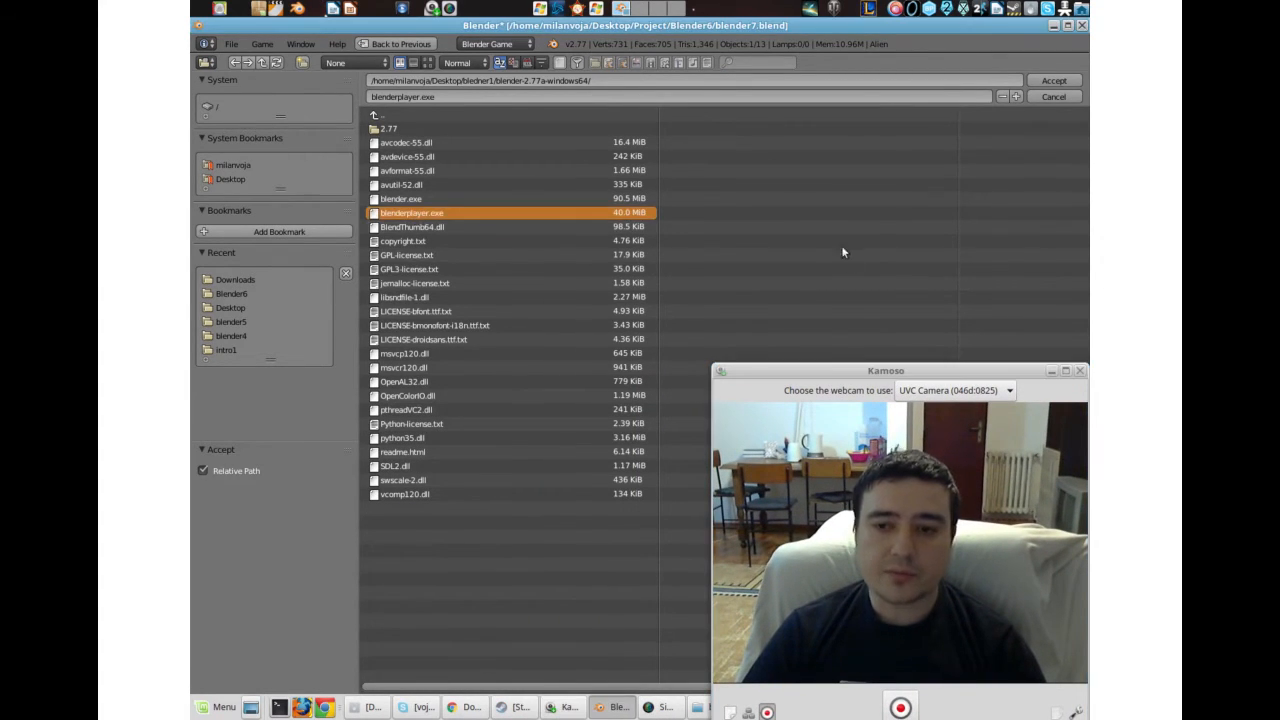
drag(822, 369, 310, 403)
click(1047, 83)
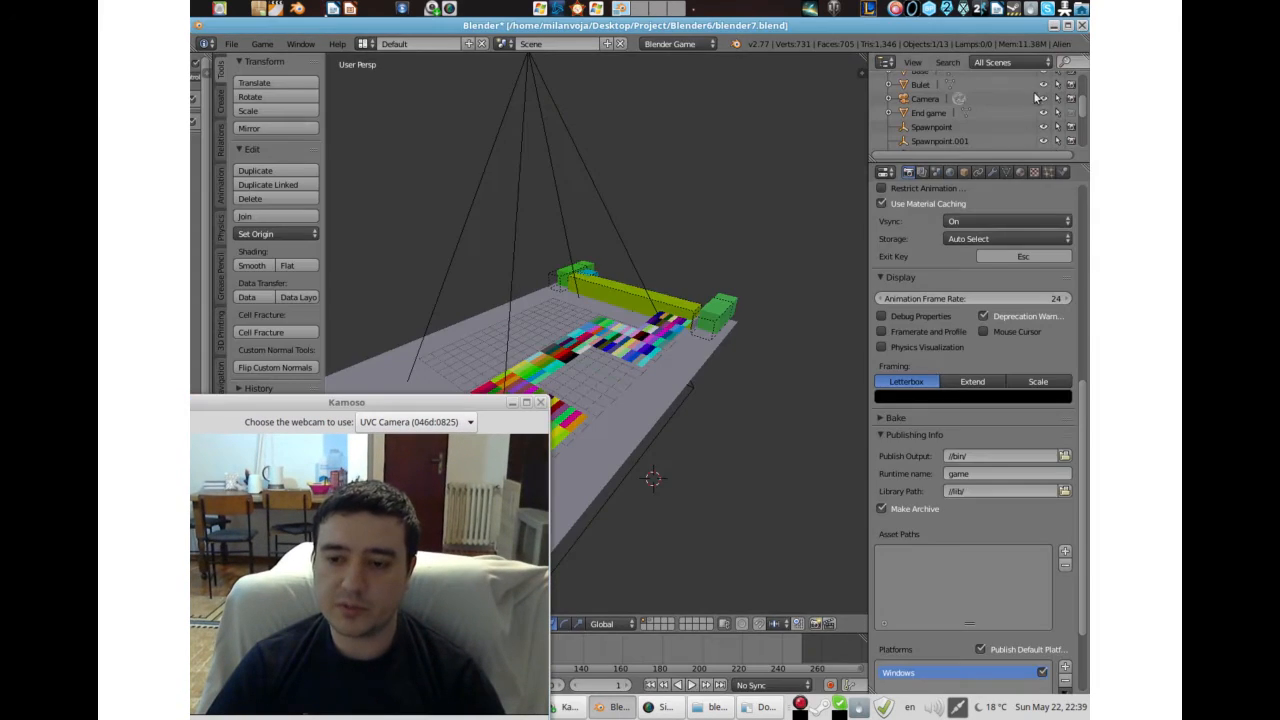
scroll(905, 627, down, 3)
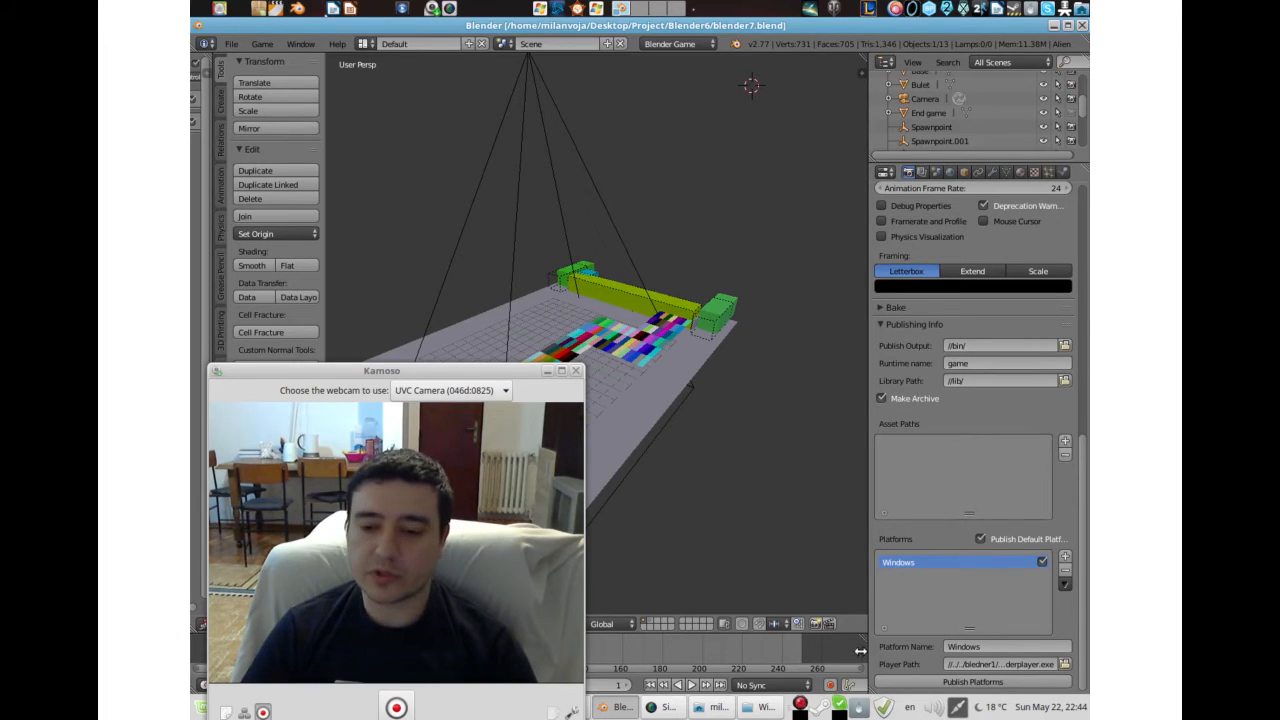
Step: Switch to the file manager, run the published game from Blender6/bin/default, and quit it after a brief test
click(762, 707)
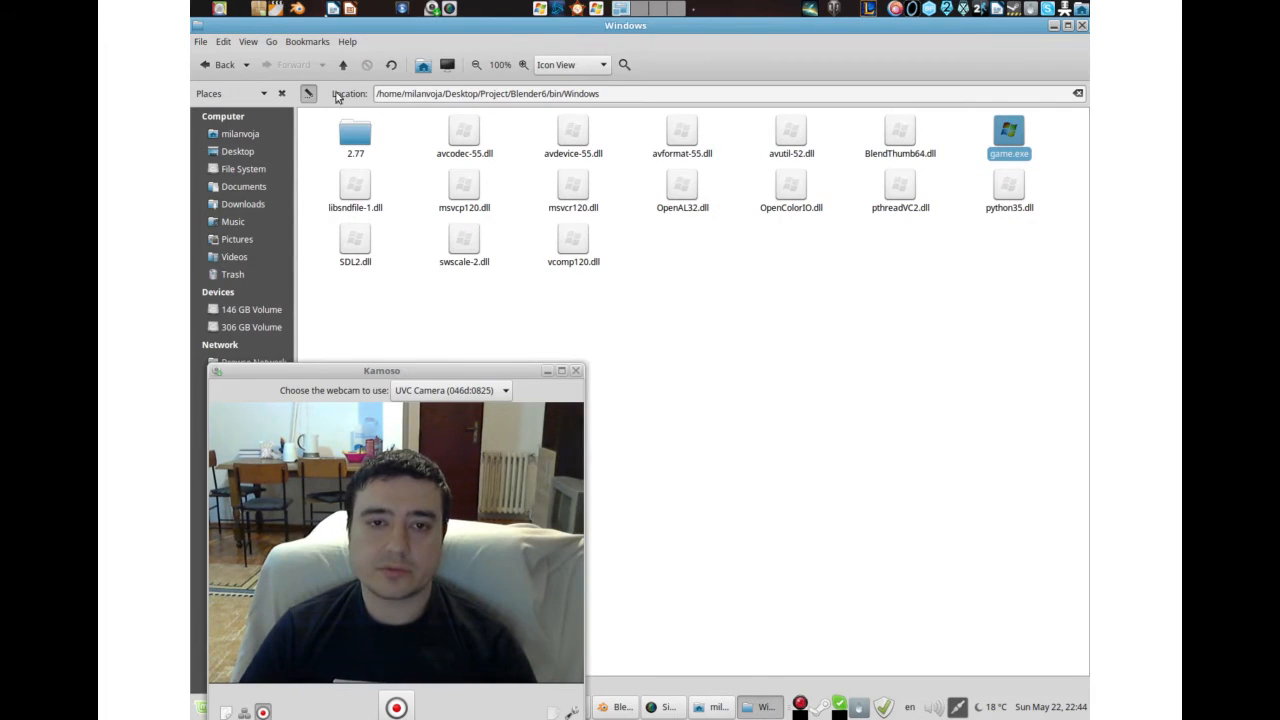
click(343, 64)
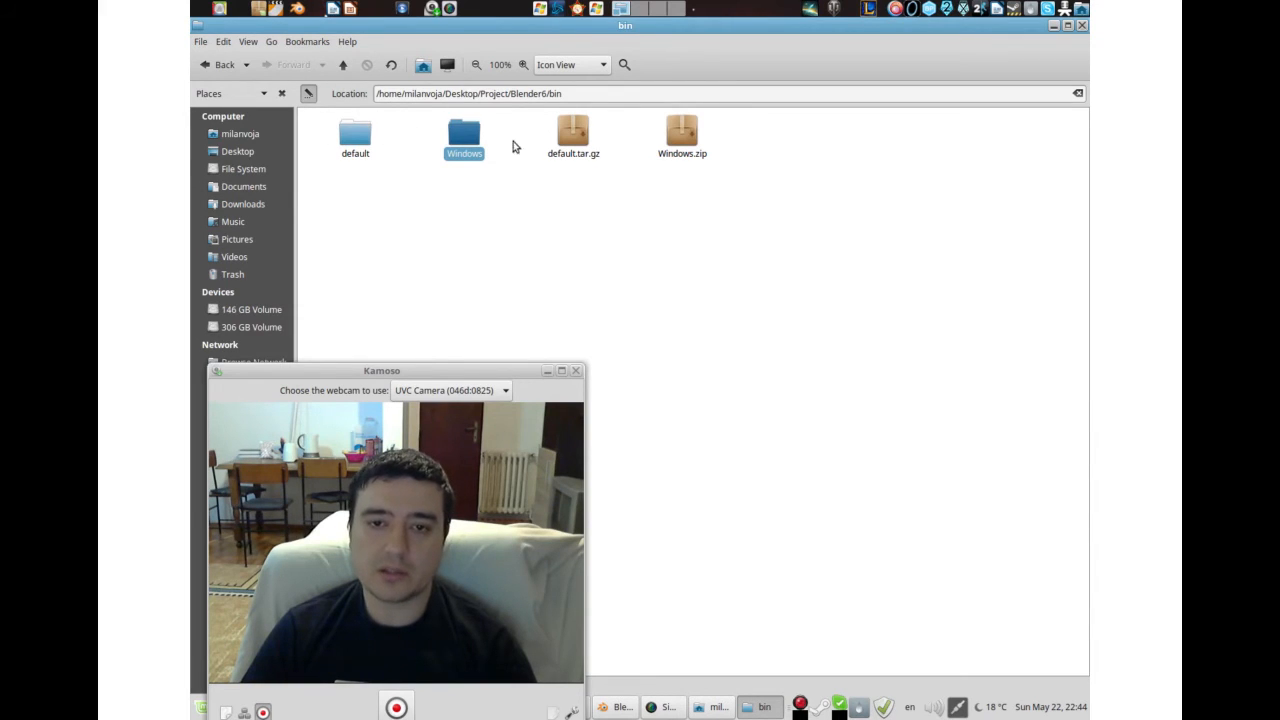
click(355, 138)
double_click(366, 142)
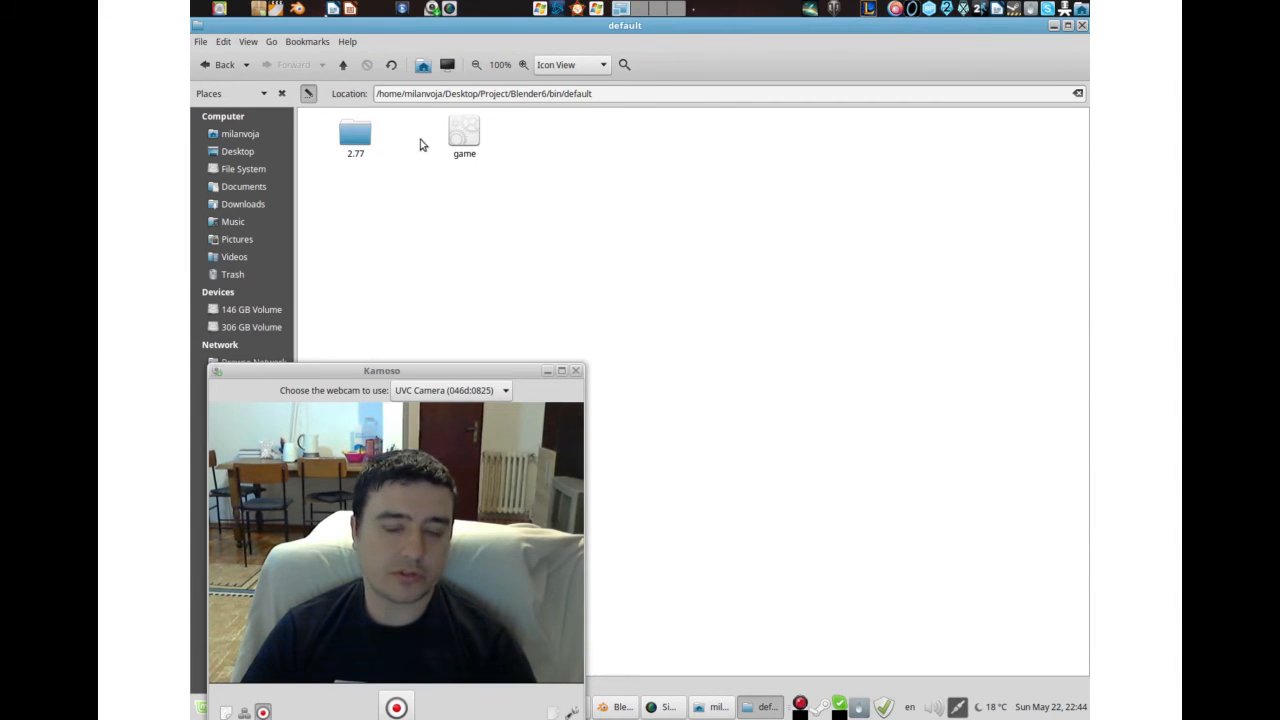
double_click(465, 138)
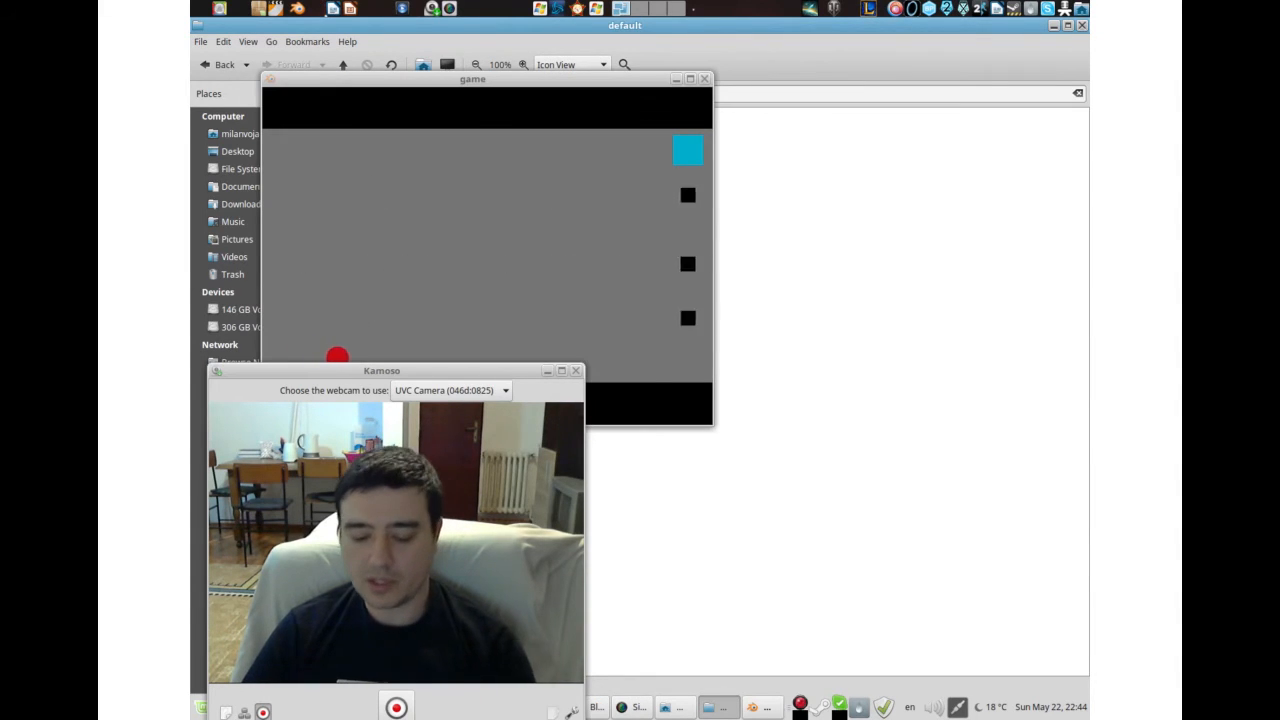
click(517, 80)
key(Left)
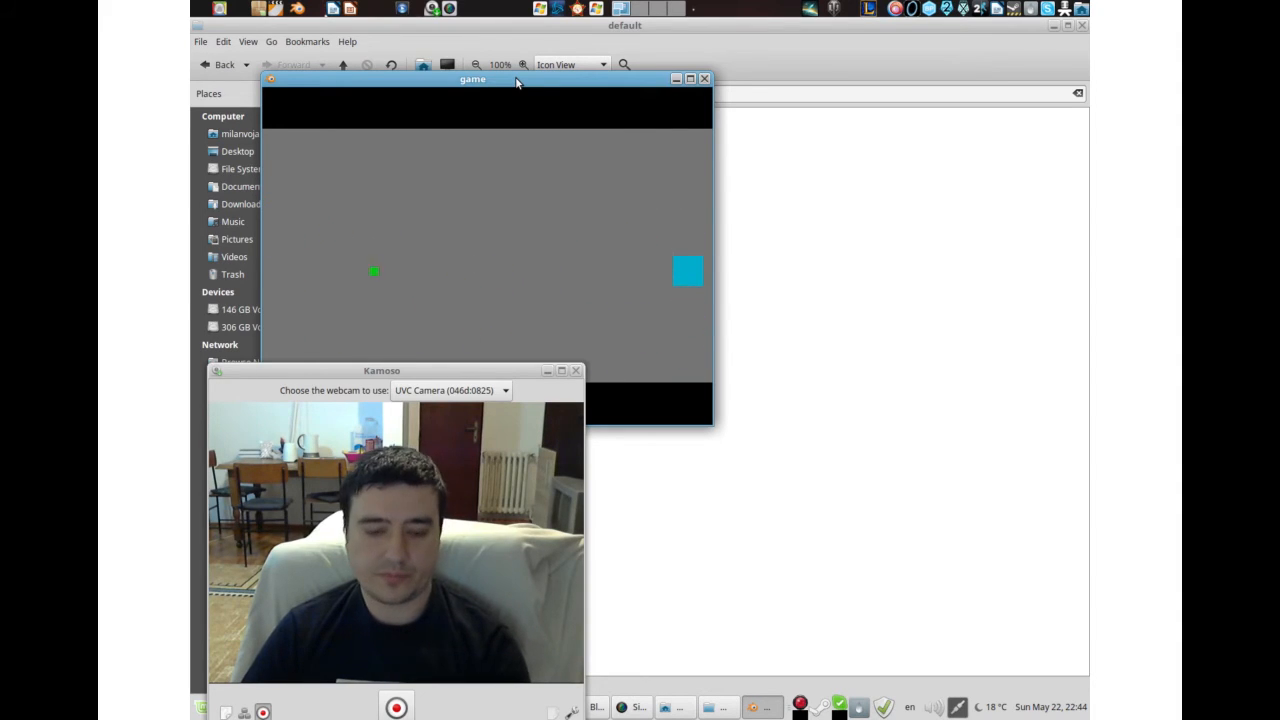
key(Escape)
Step: Open the Windows folder in Blender6/bin and examine the published game.exe and its supporting files
click(343, 64)
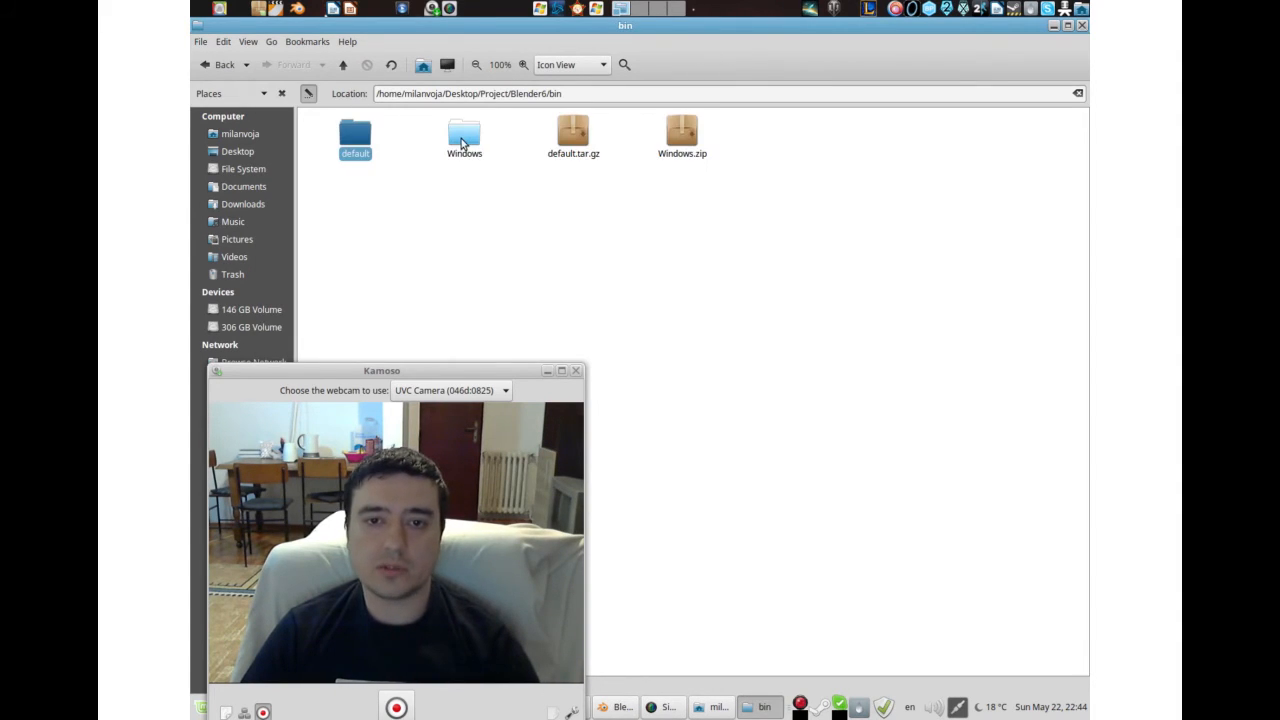
double_click(464, 135)
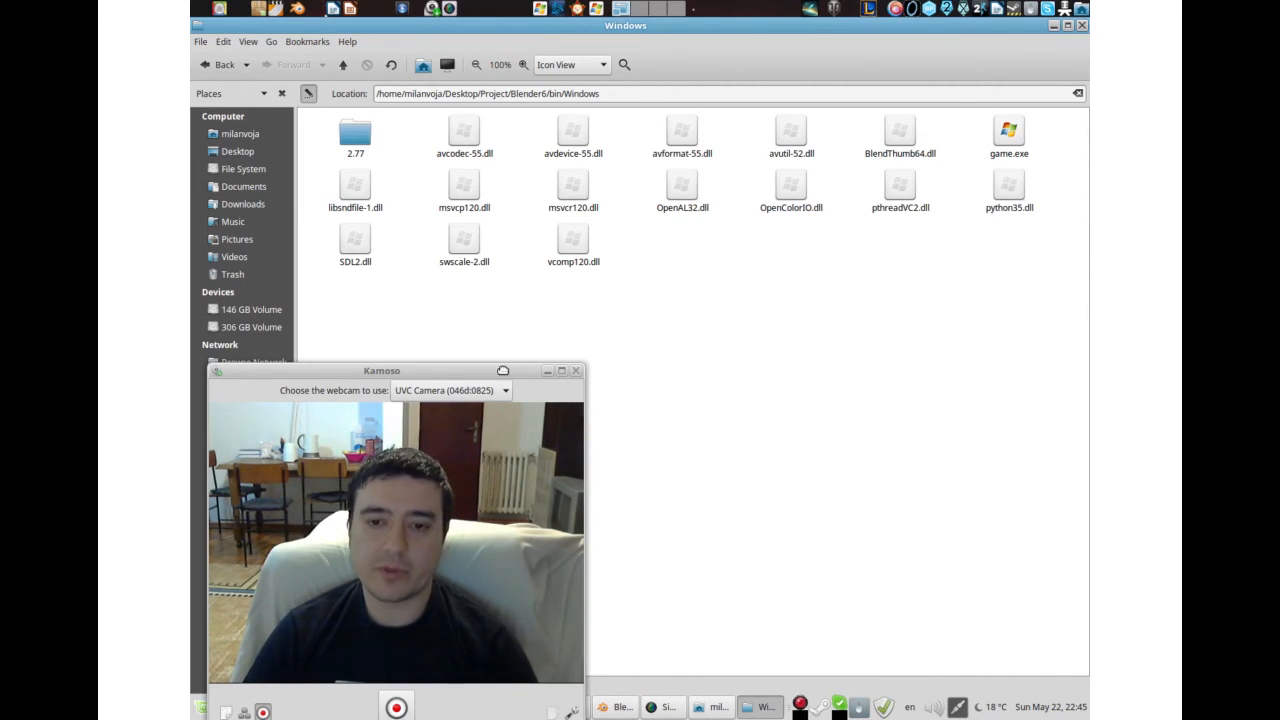
drag(508, 372, 470, 399)
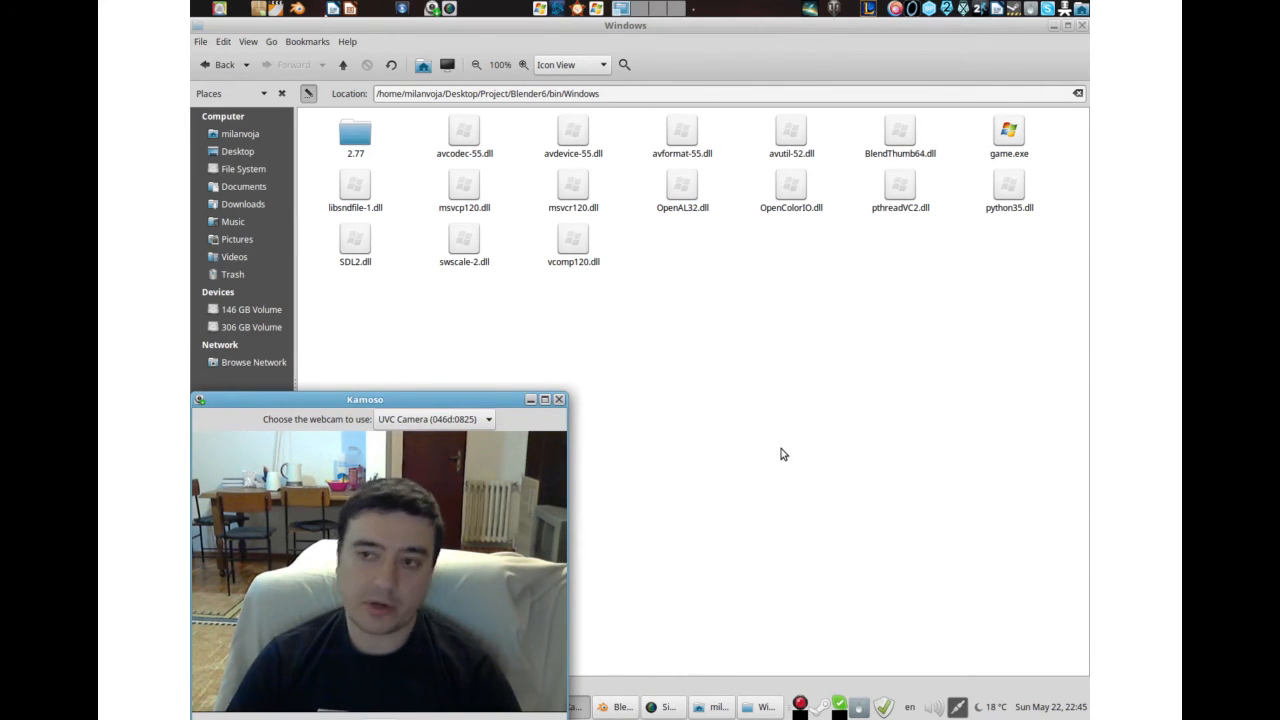
Step: Switch to Blender and export the game with Save As Game Engine Runtime to Desktop/bledner1 as blender7.blend
click(617, 707)
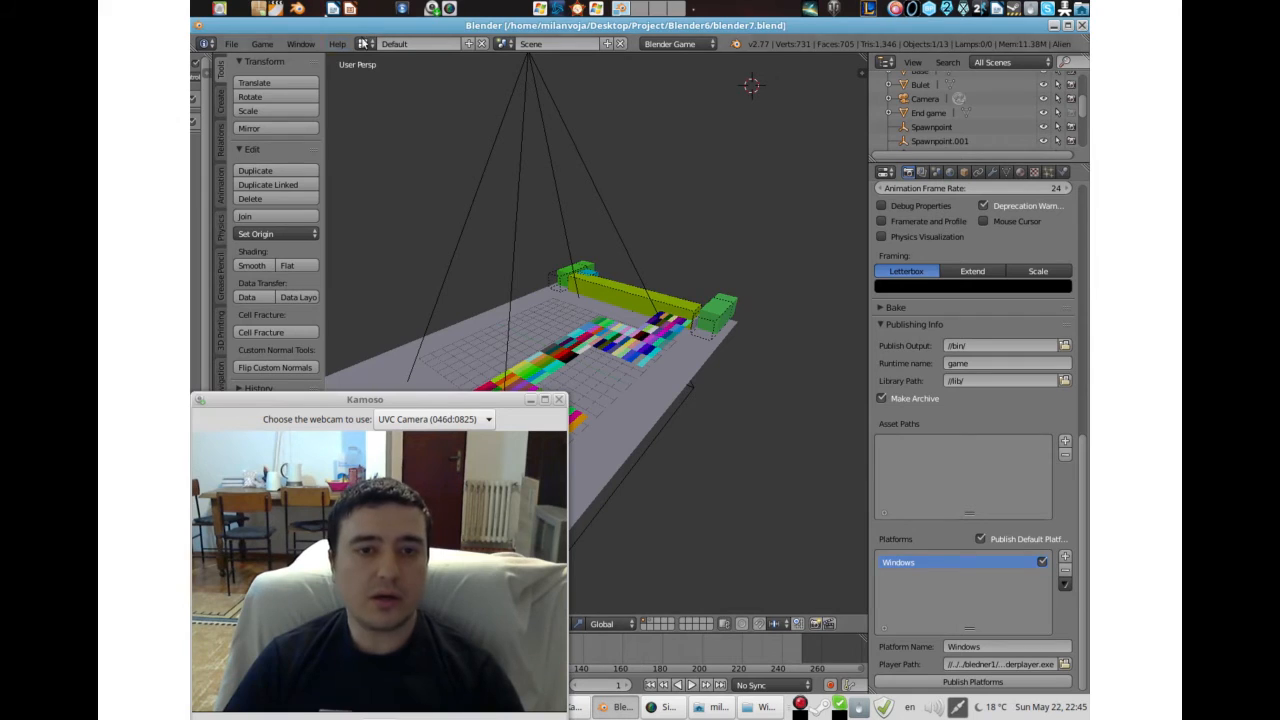
click(230, 45)
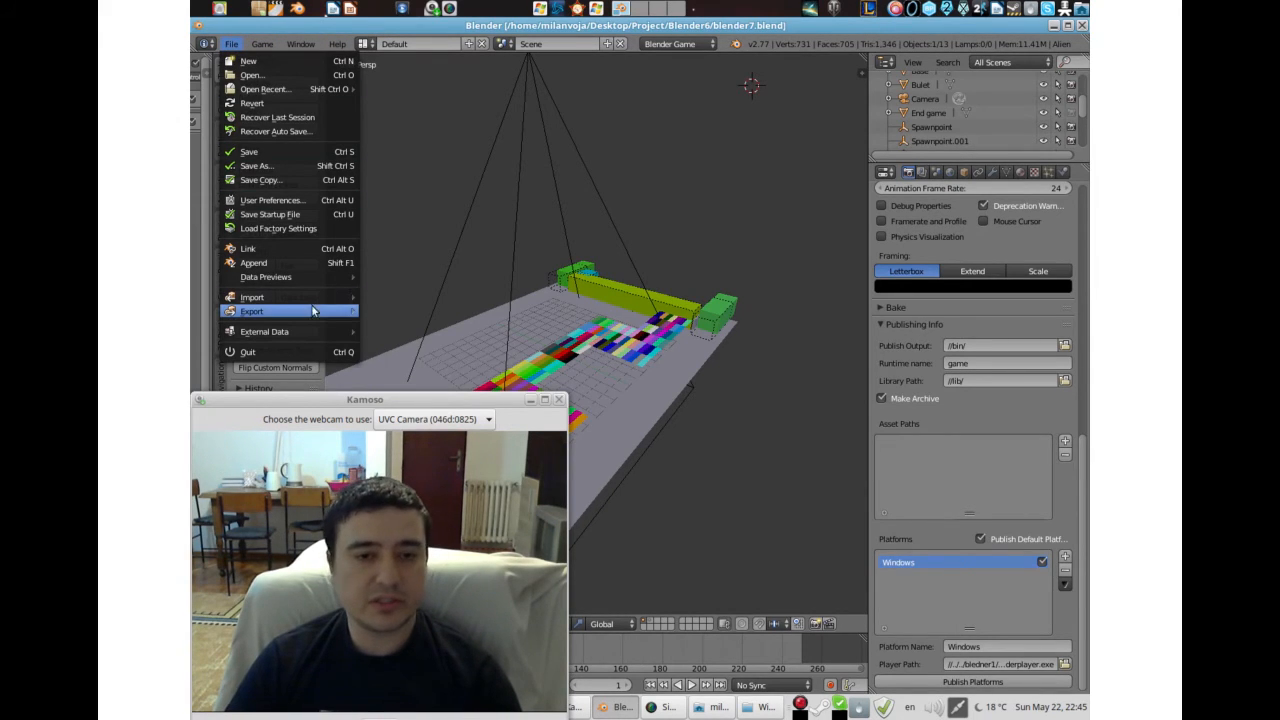
mouse_move(313, 313)
drag(320, 402, 844, 408)
click(231, 44)
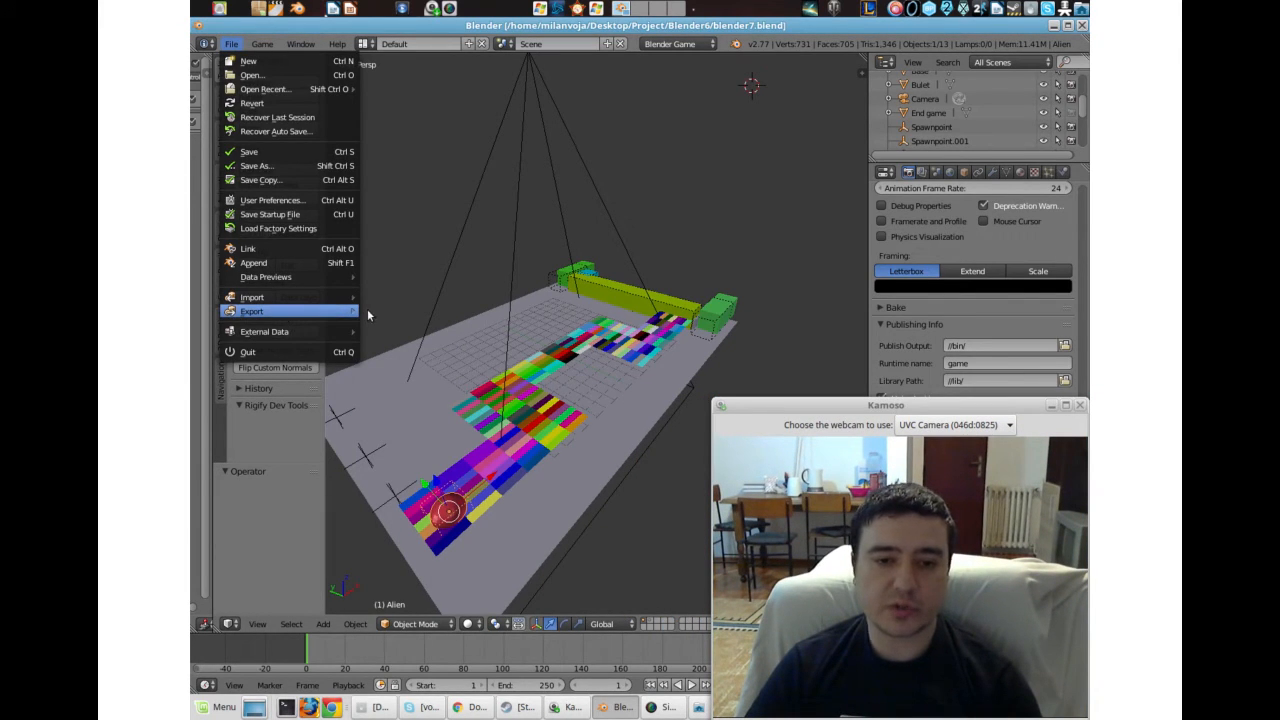
mouse_move(277, 315)
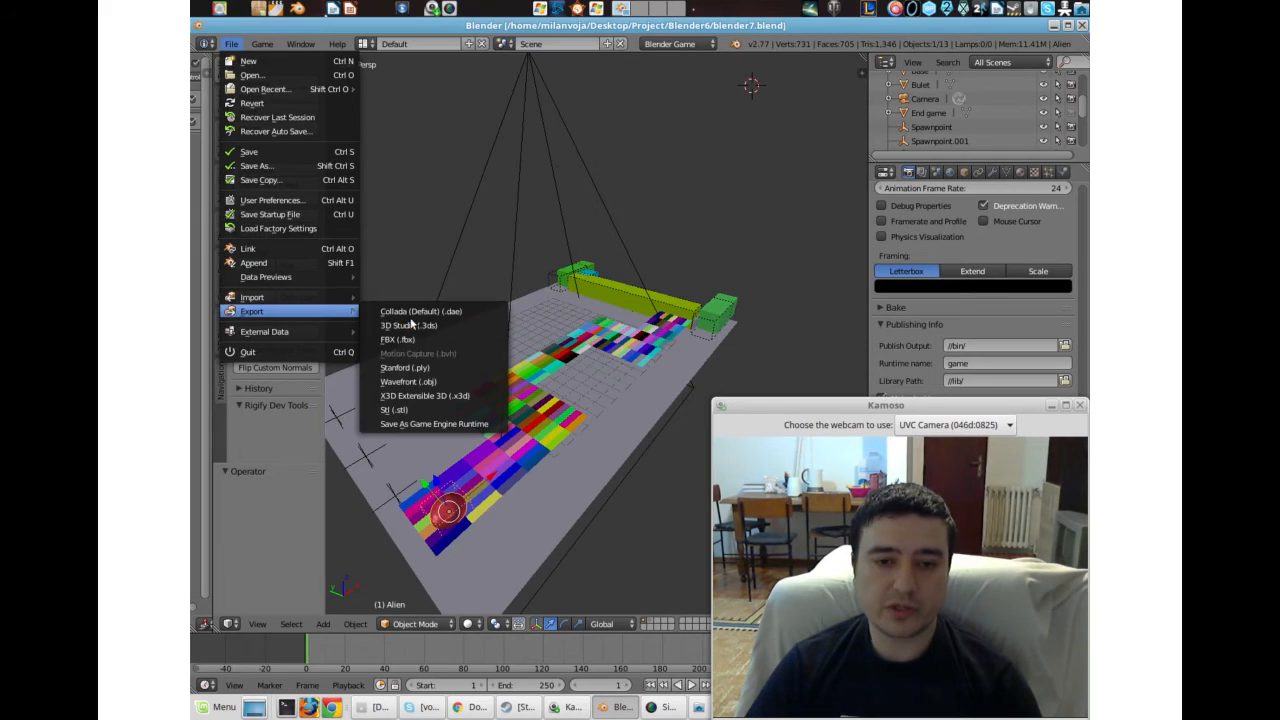
click(446, 425)
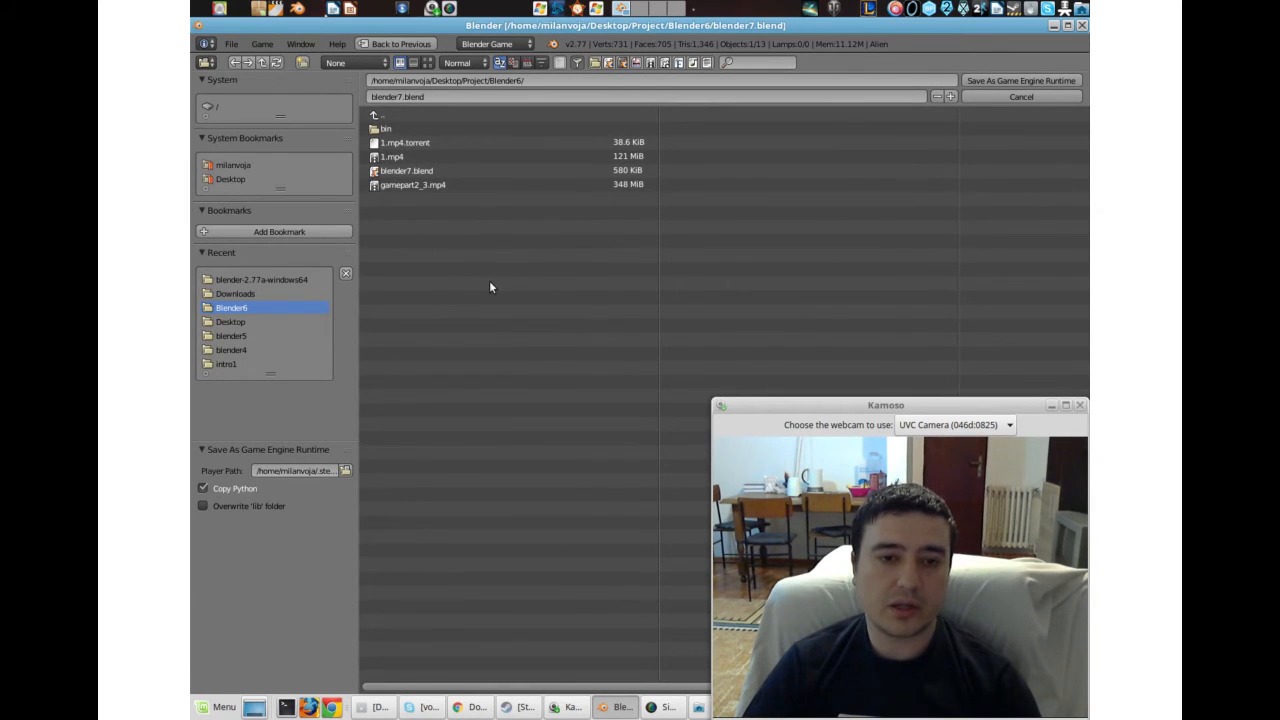
click(226, 323)
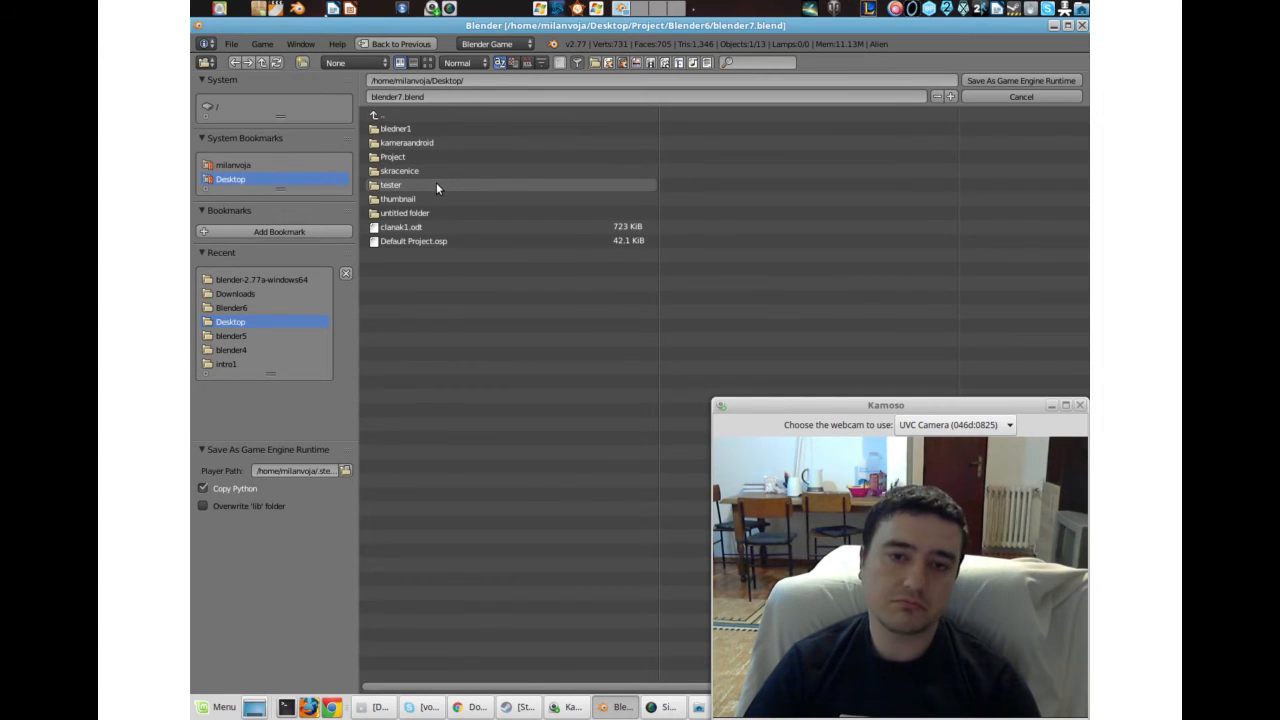
click(429, 127)
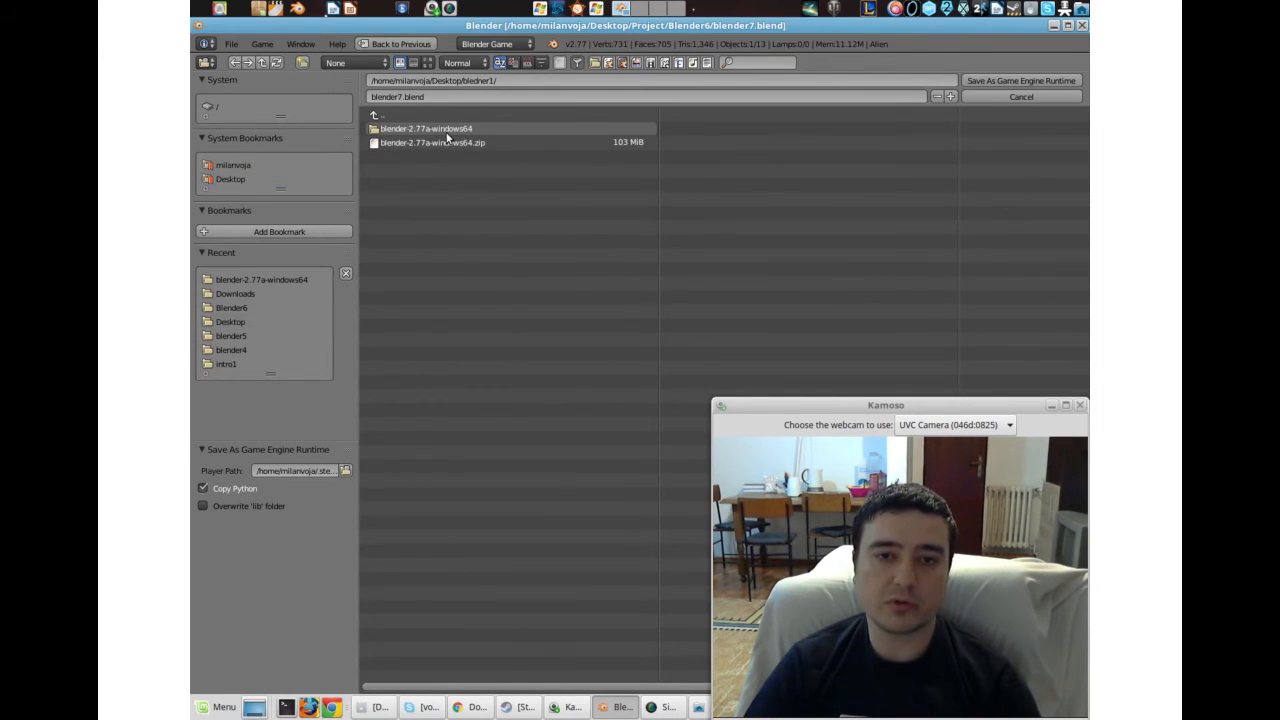
click(998, 82)
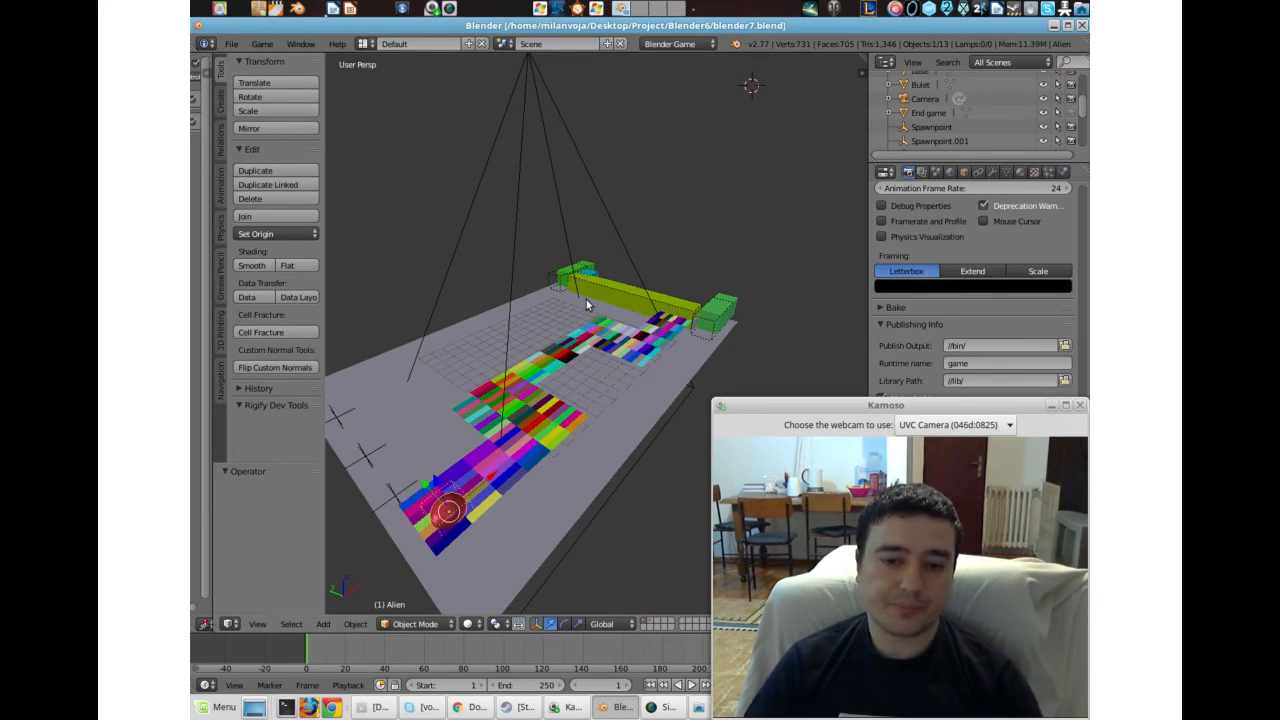
Step: Open the bledner1 folder on the desktop, look through its 2.77/python folder, and try to open the exported blender7.blend
click(255, 708)
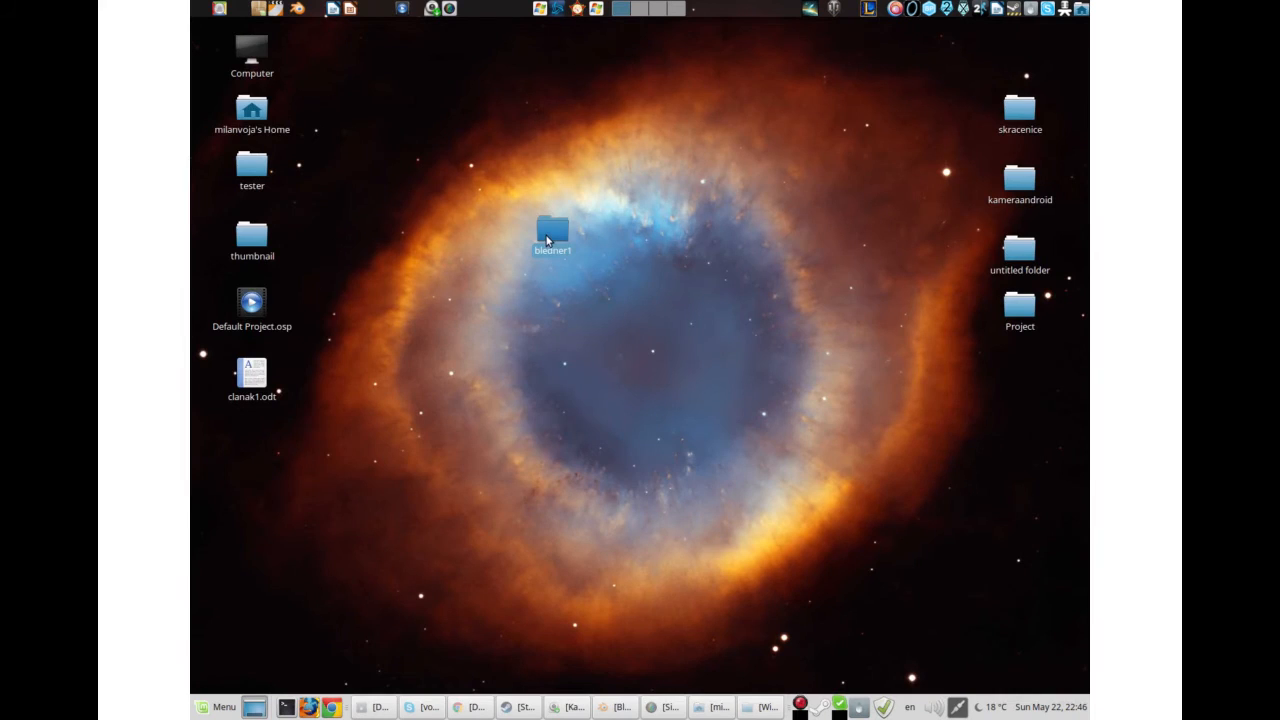
double_click(548, 233)
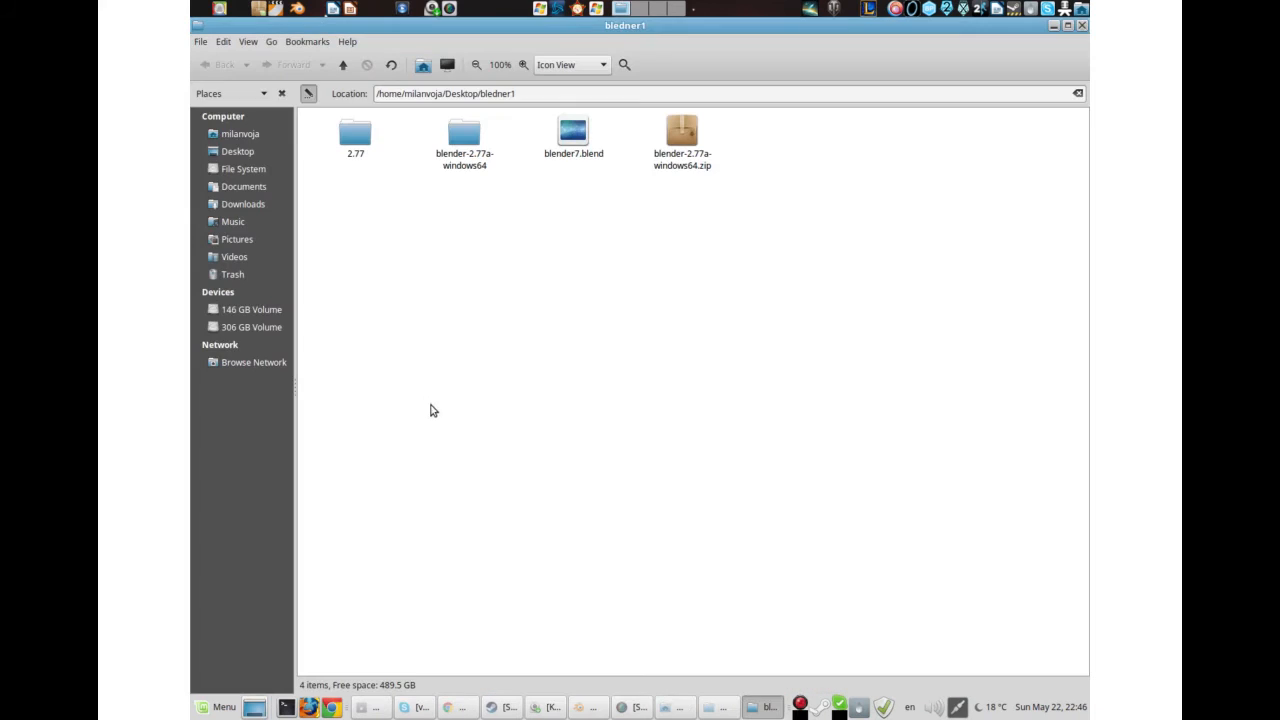
click(354, 140)
double_click(354, 140)
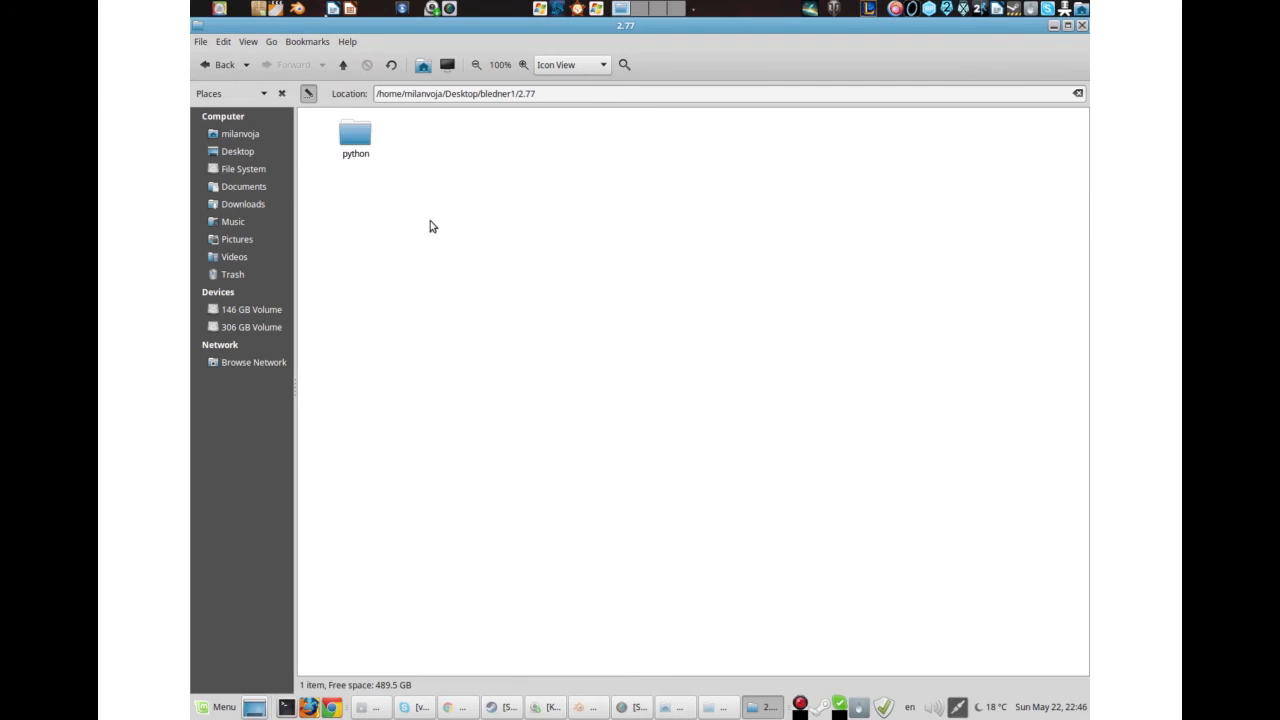
double_click(354, 155)
double_click(355, 135)
click(343, 66)
click(343, 66)
click(343, 66)
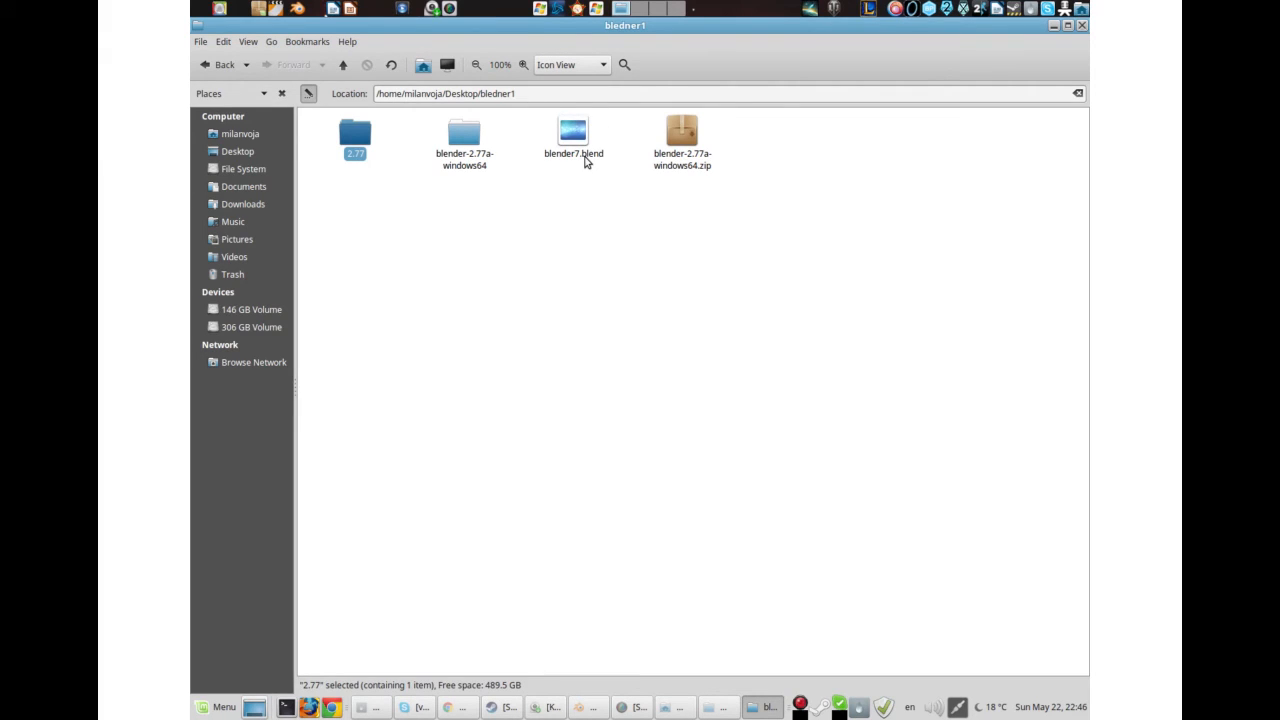
double_click(586, 160)
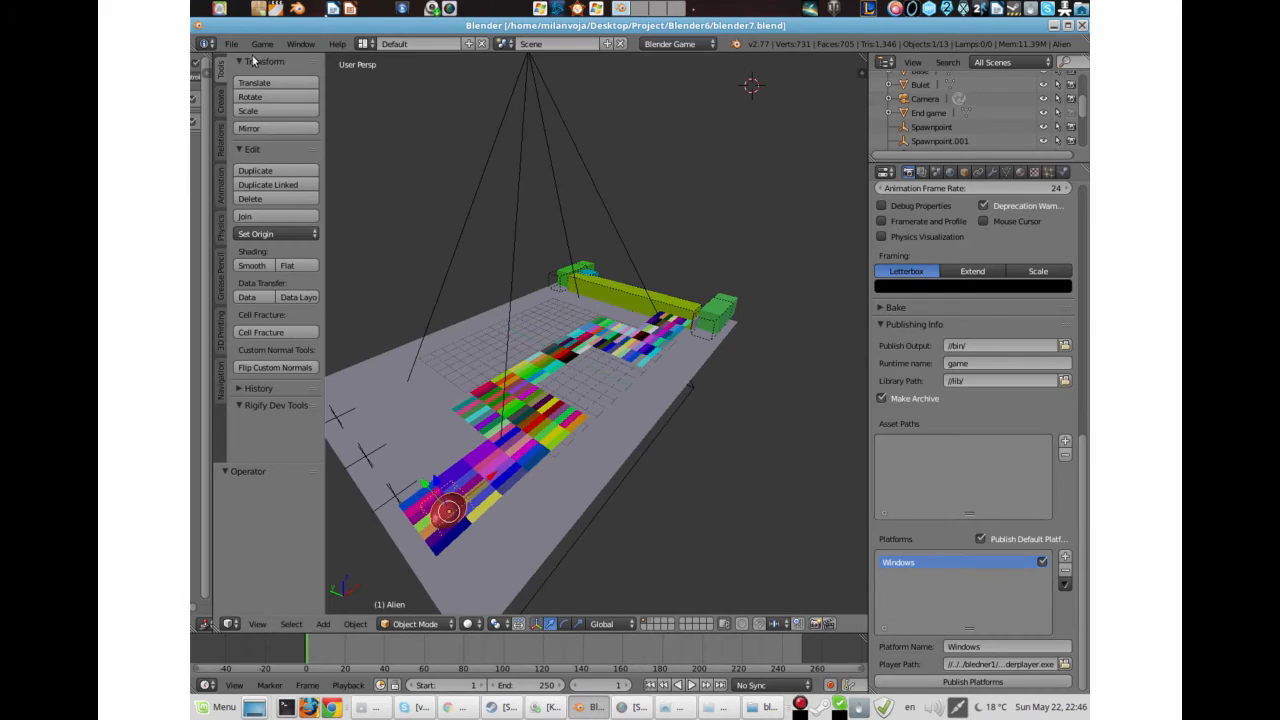
Step: In Blender, export the game engine runtime again to Desktop/bledner1 as blender7.sh, and return to the desktop
click(231, 44)
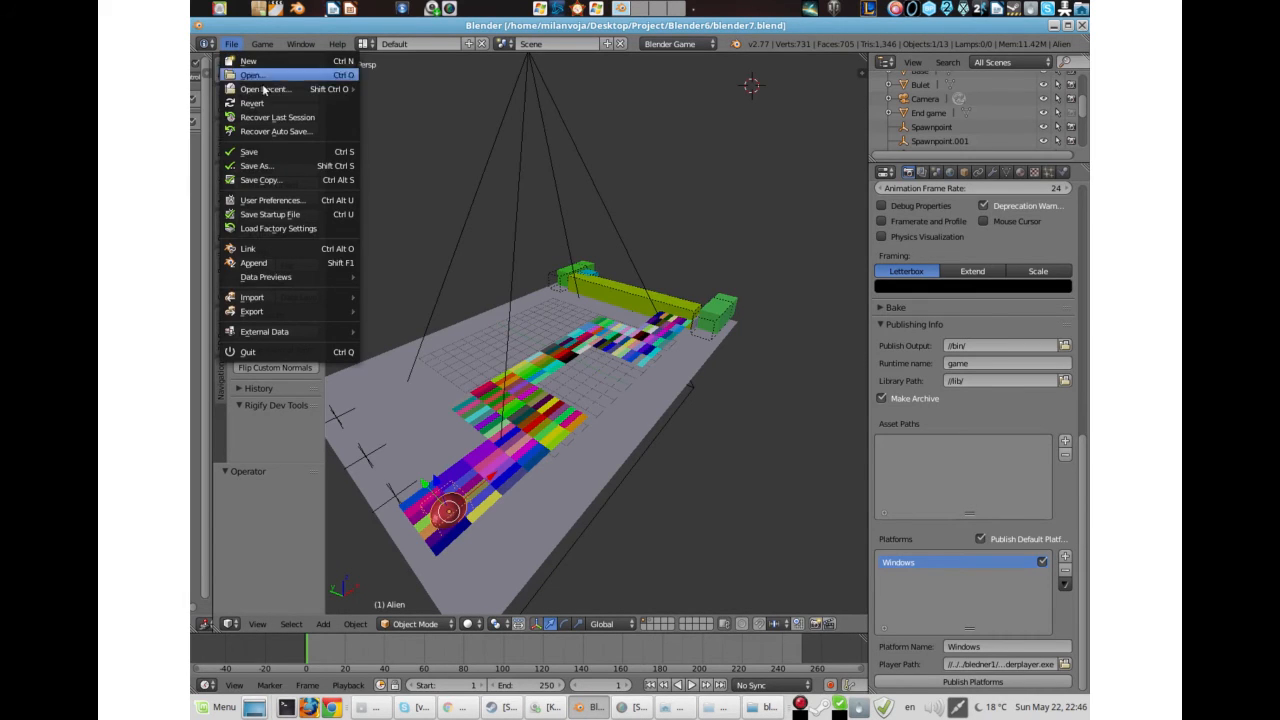
mouse_move(312, 311)
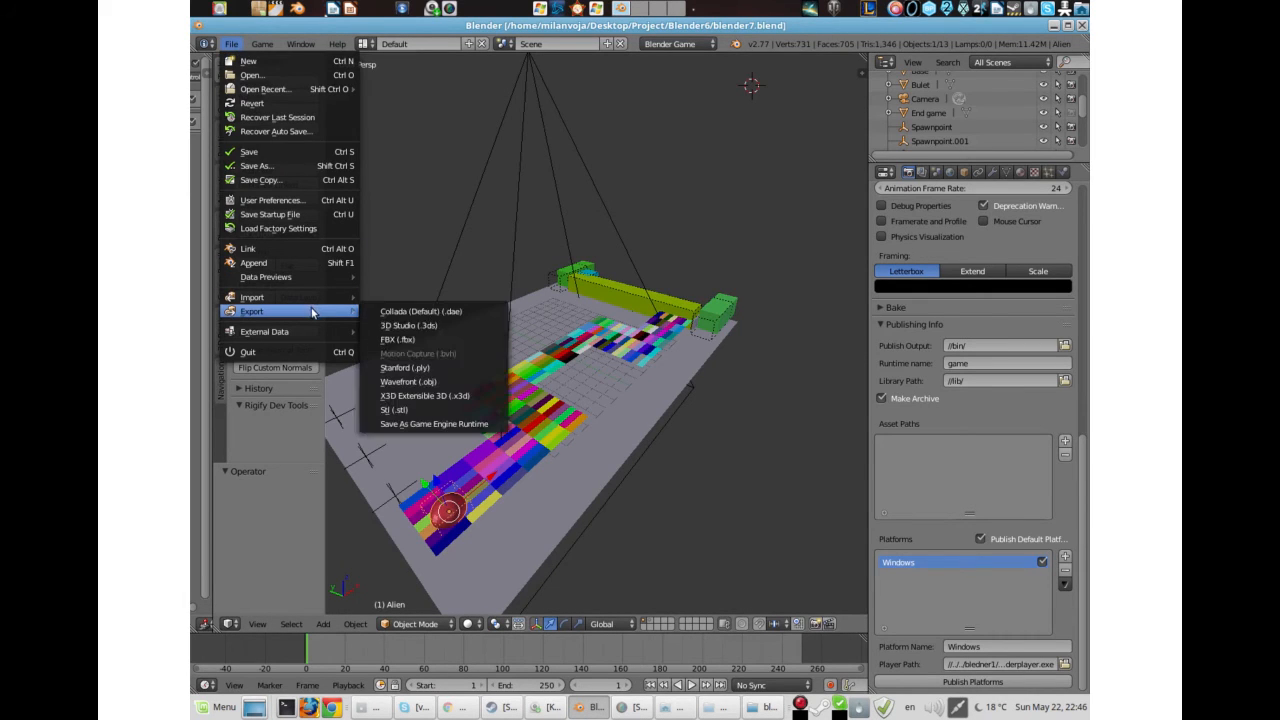
click(448, 425)
click(437, 95)
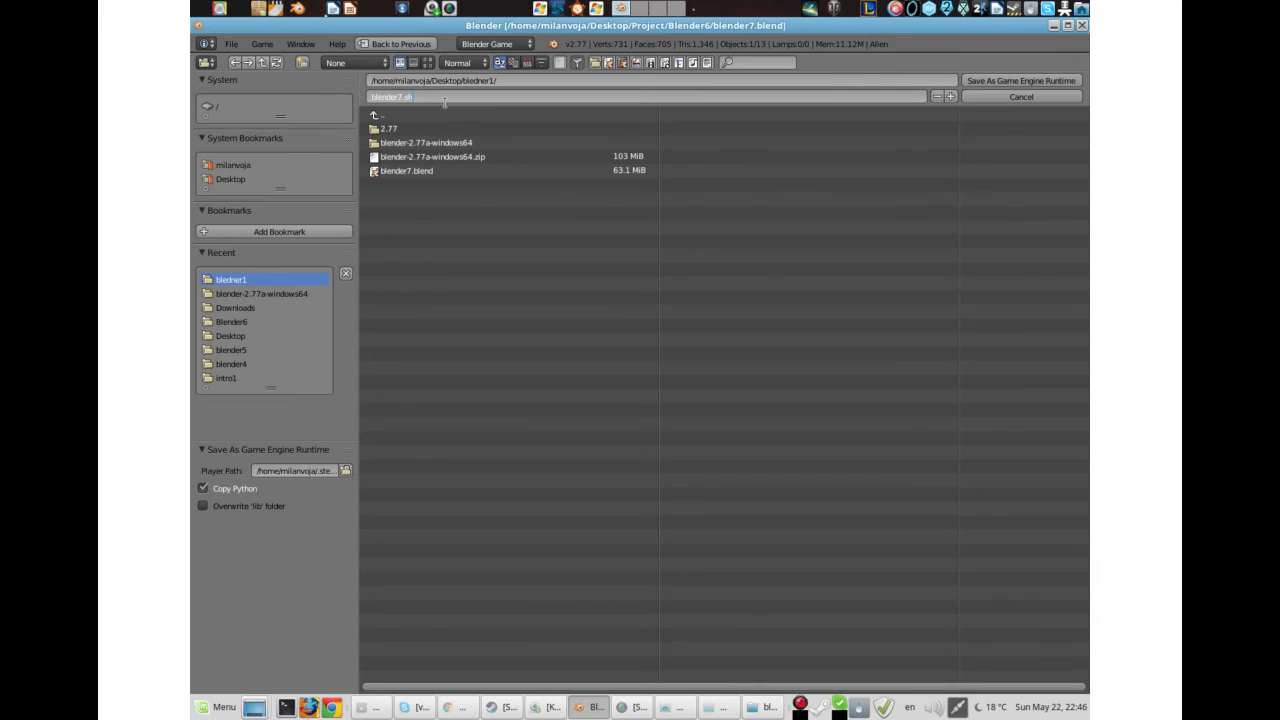
click(984, 82)
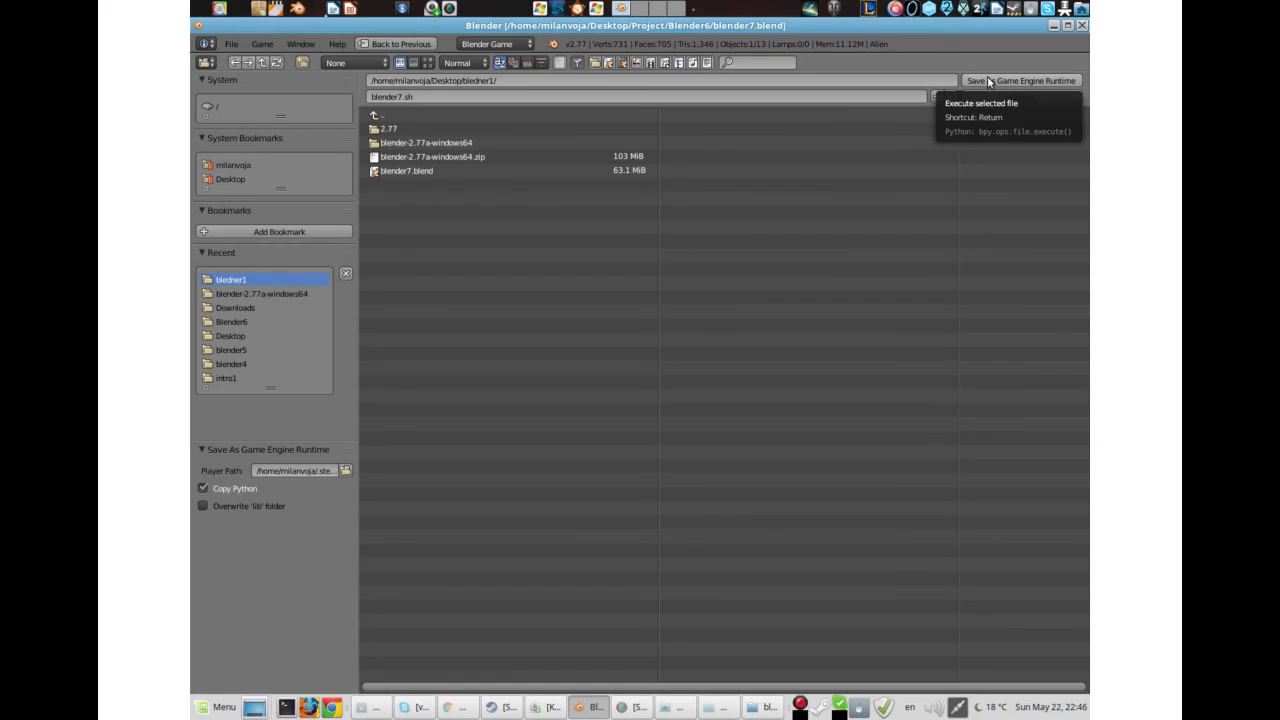
click(988, 81)
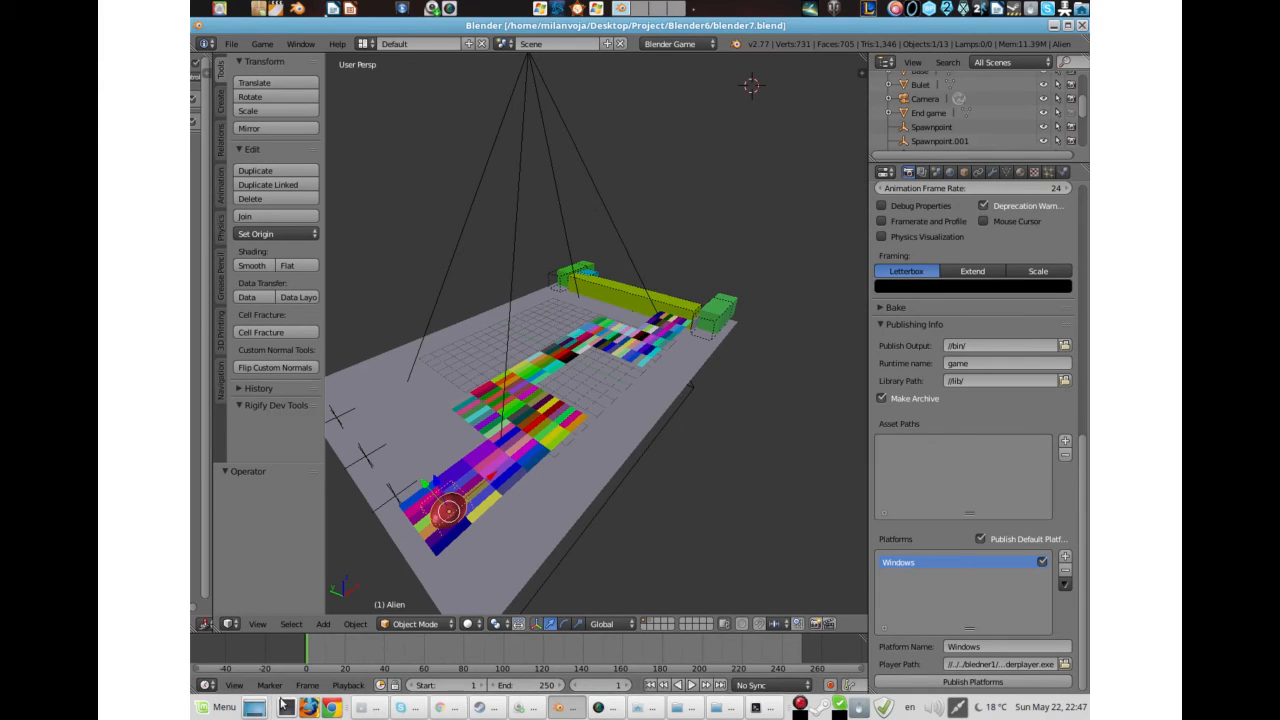
click(255, 709)
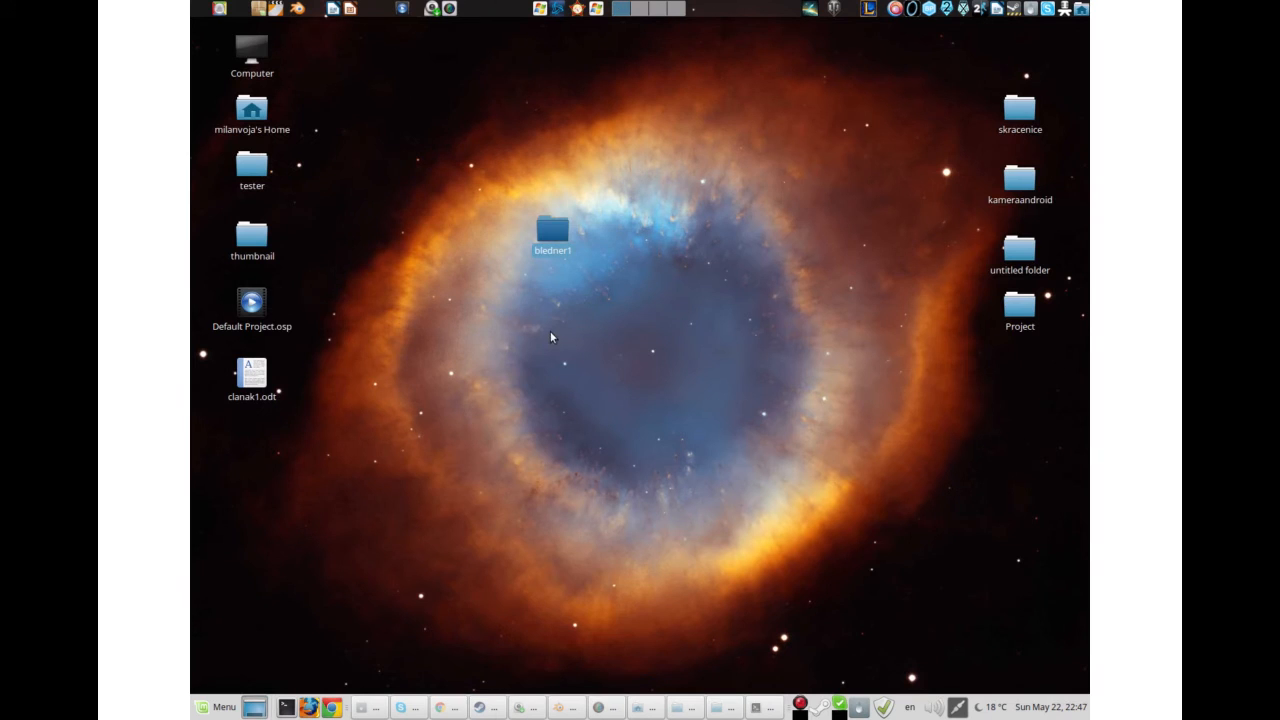
Step: Open the bledner1 folder on the desktop, test the exported game by running ./blender7.sh in the terminal, and quit the game
double_click(542, 242)
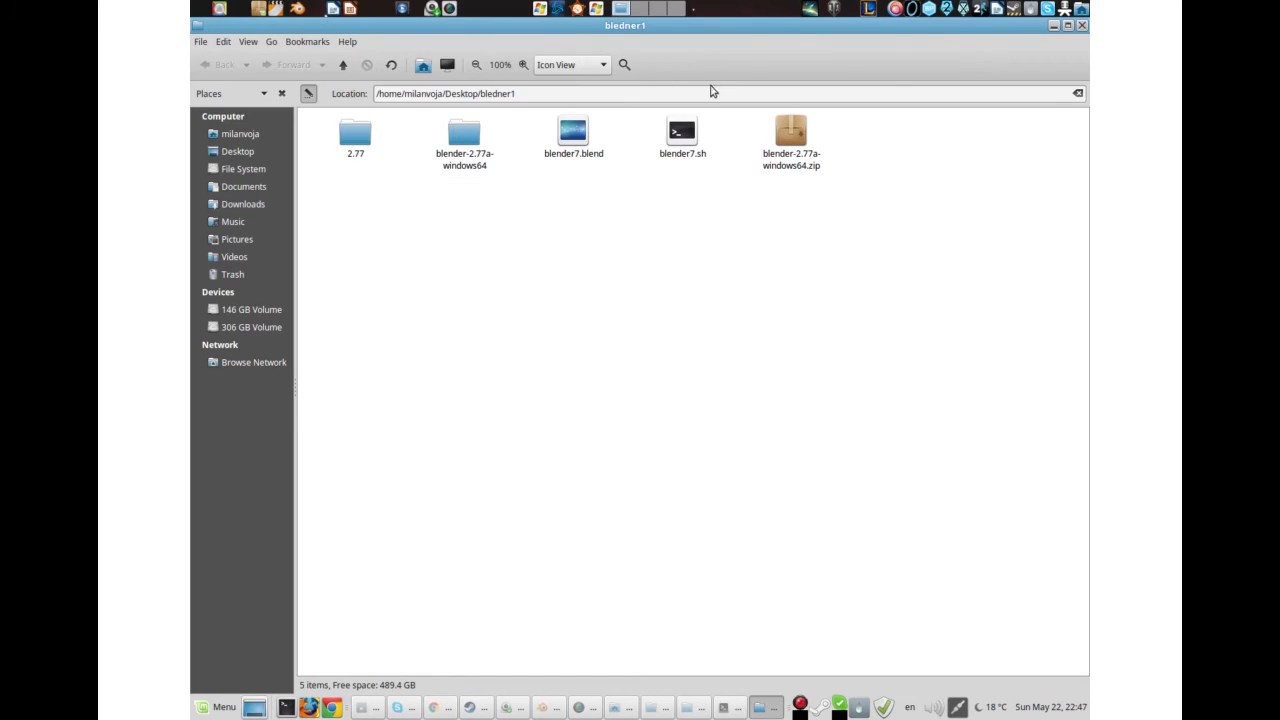
click(726, 708)
text(./blender7.sh)
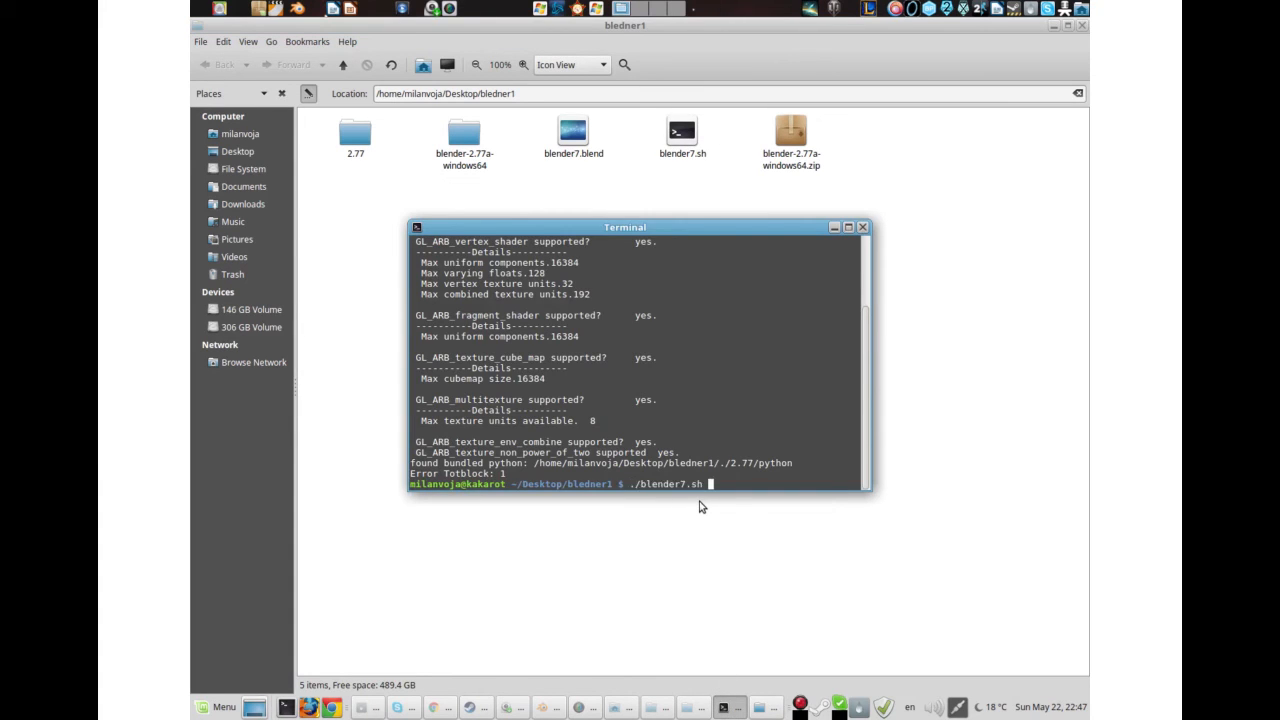
key(Return)
key(Right)
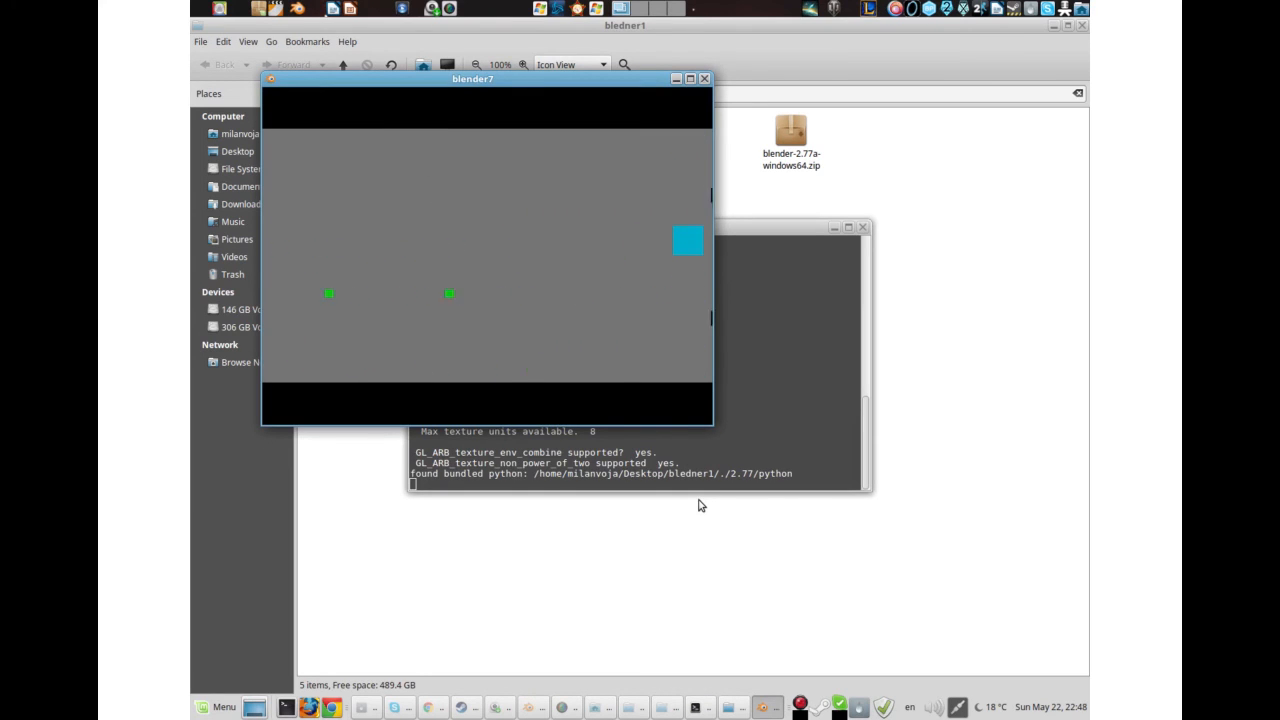
key(Escape)
Step: Run blender7.sh directly from the bledner1 folder in the file manager to test the game, and quit it
double_click(679, 130)
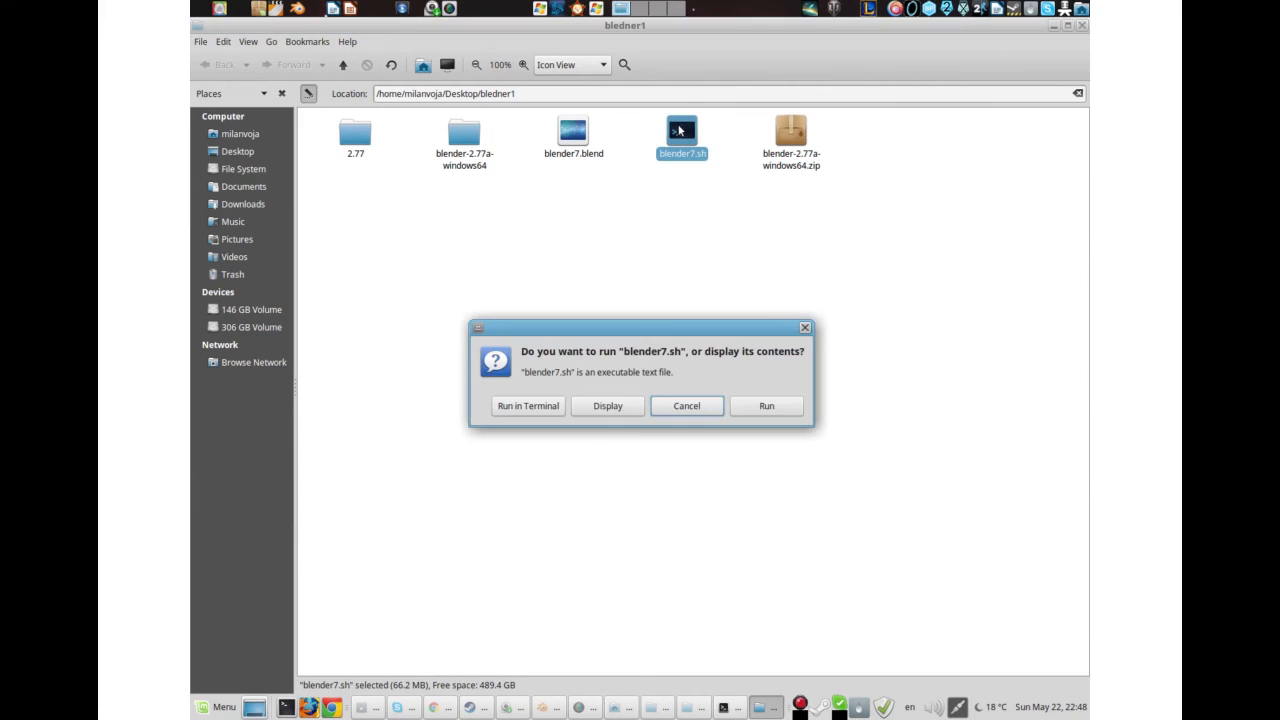
click(781, 406)
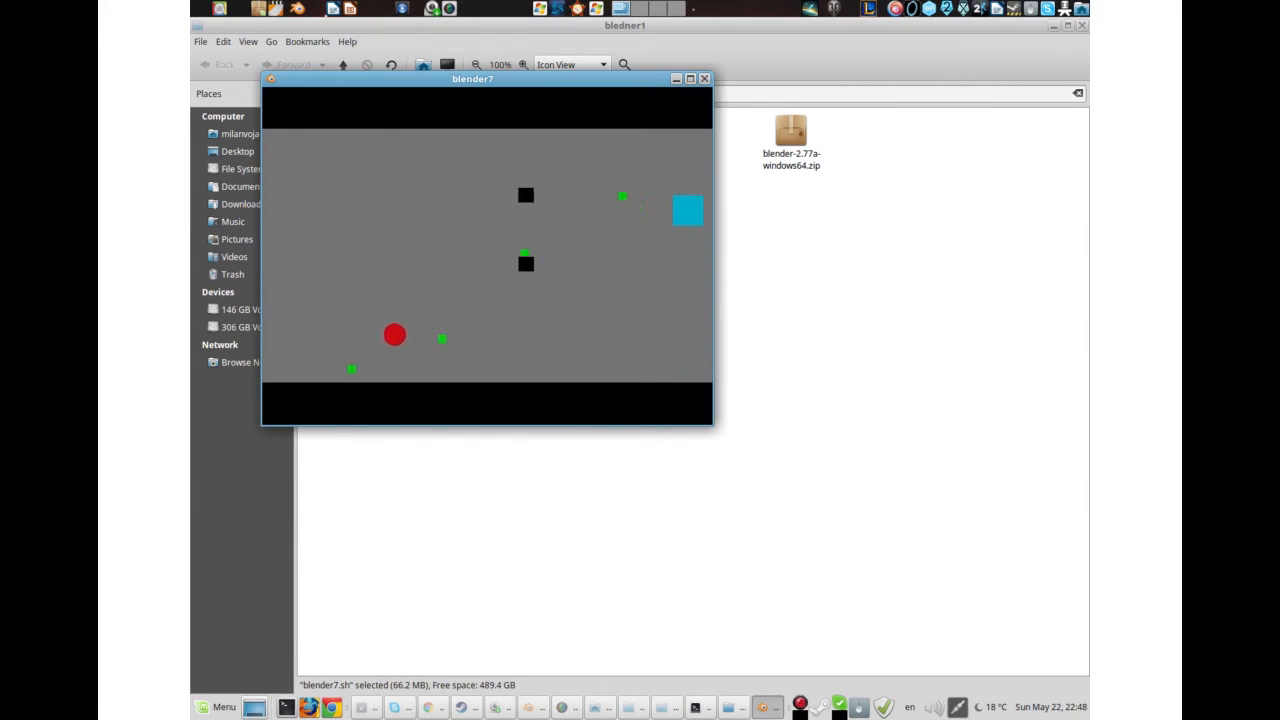
key(Escape)
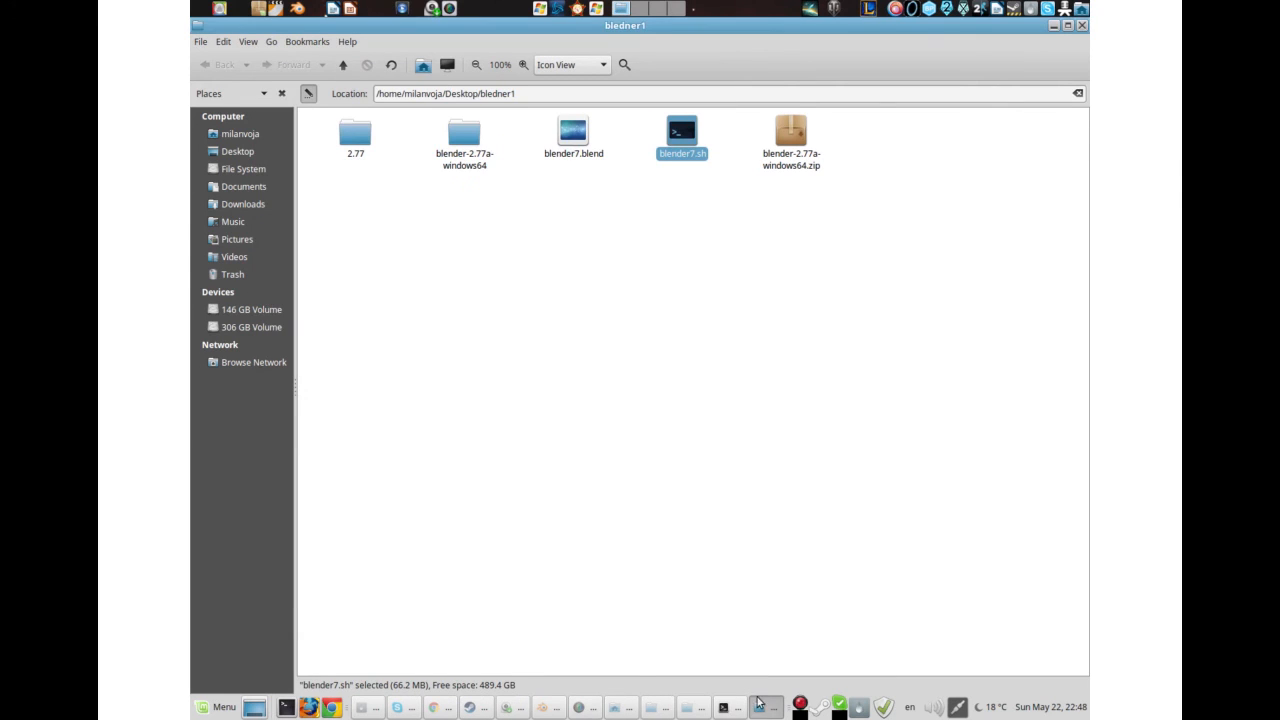
Step: Switch to Blender and review the game's render properties, from the Publishing Info up to the Standalone and Embedded Player settings
click(557, 707)
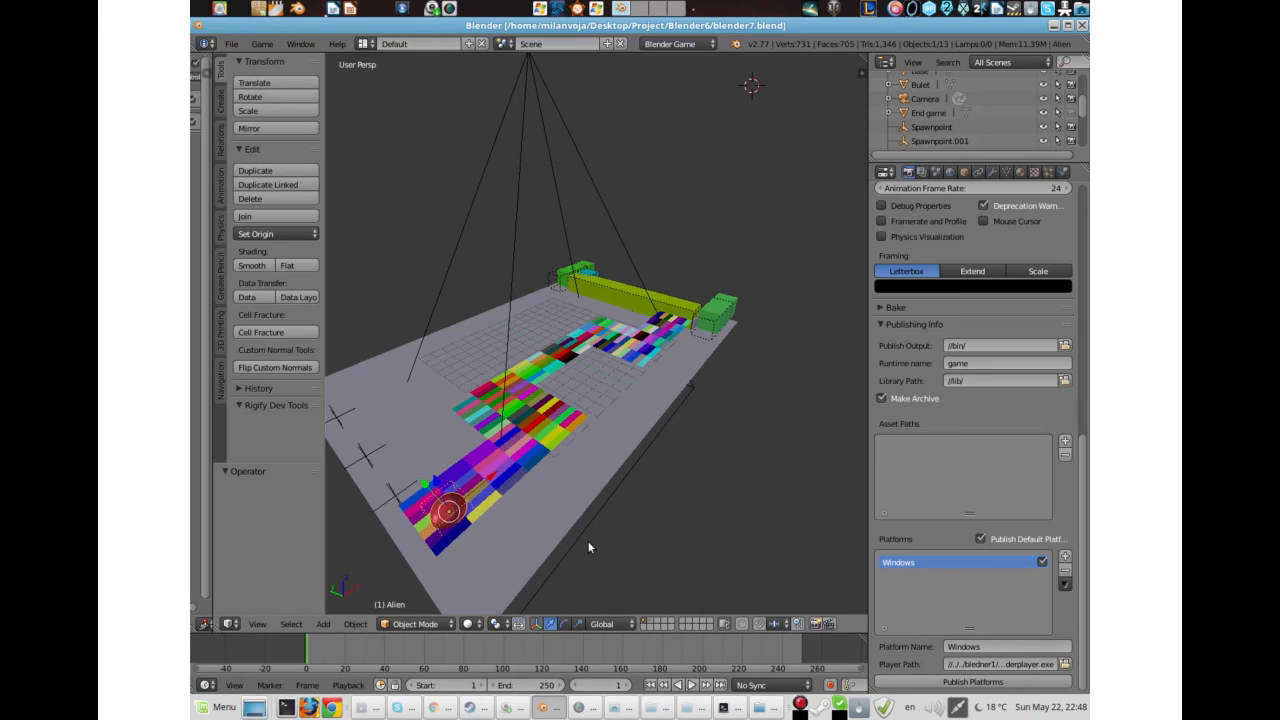
scroll(945, 437, up, 7)
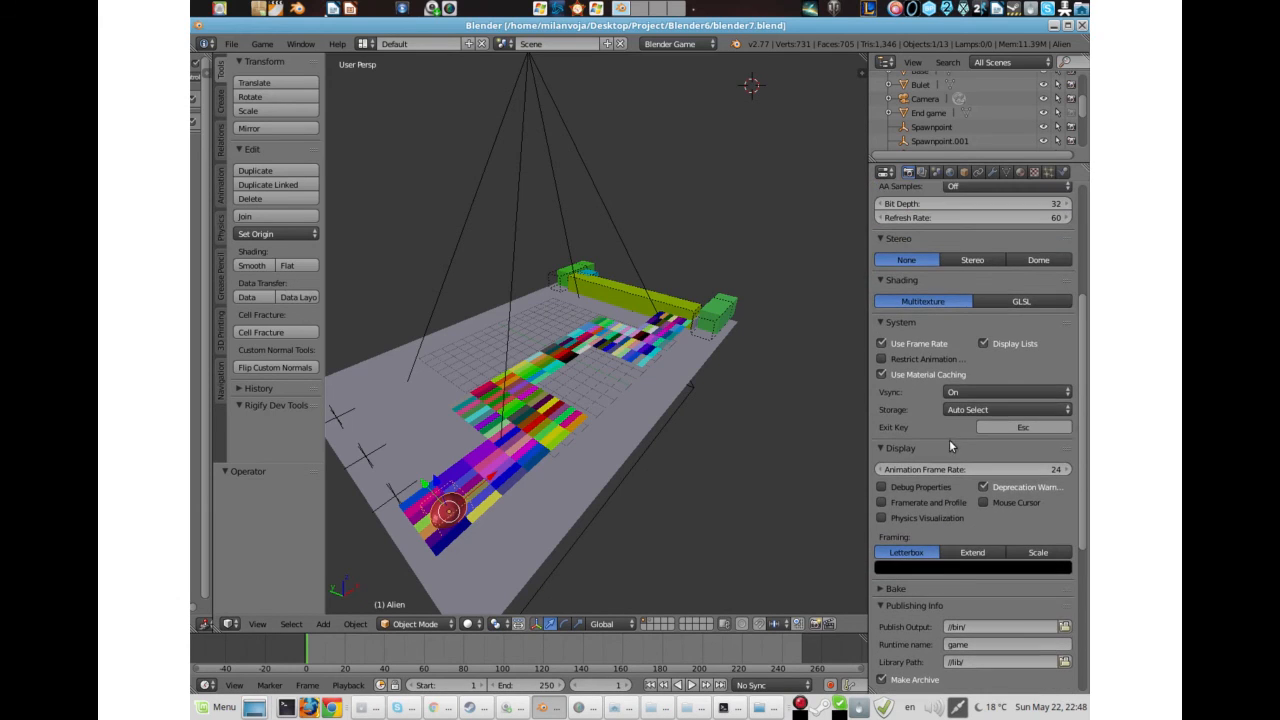
scroll(1040, 460, up, 5)
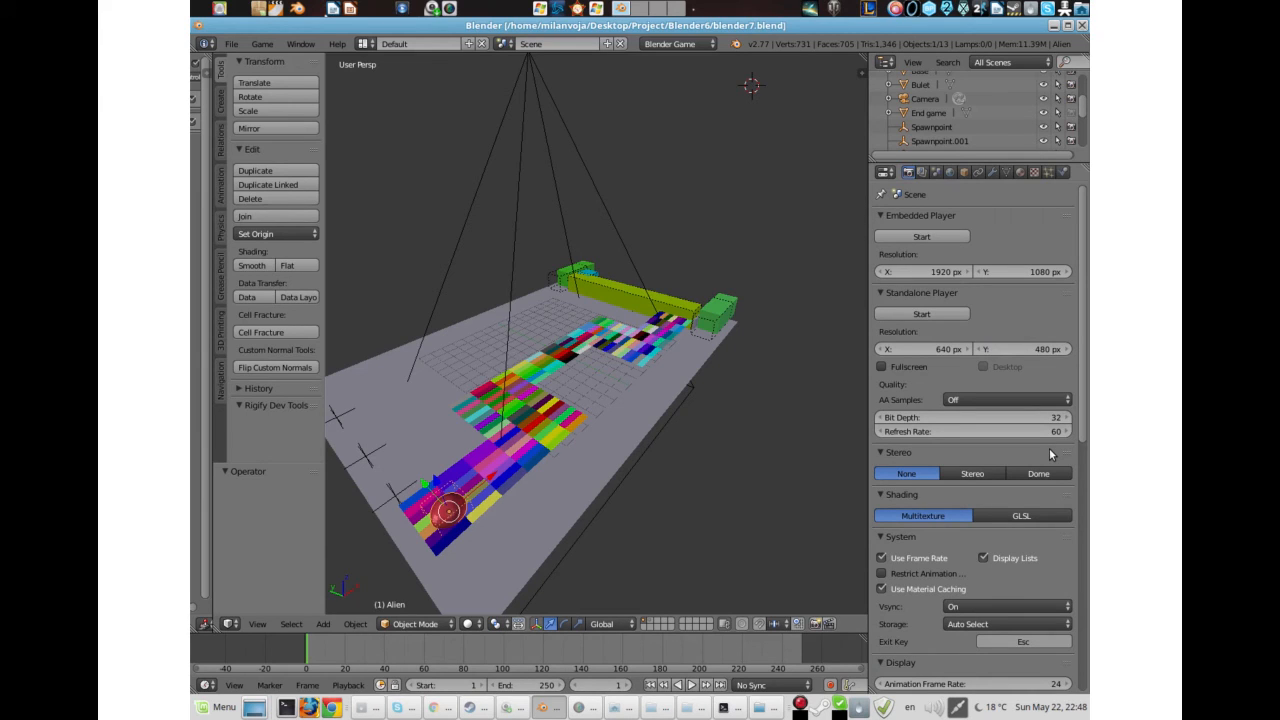
click(510, 708)
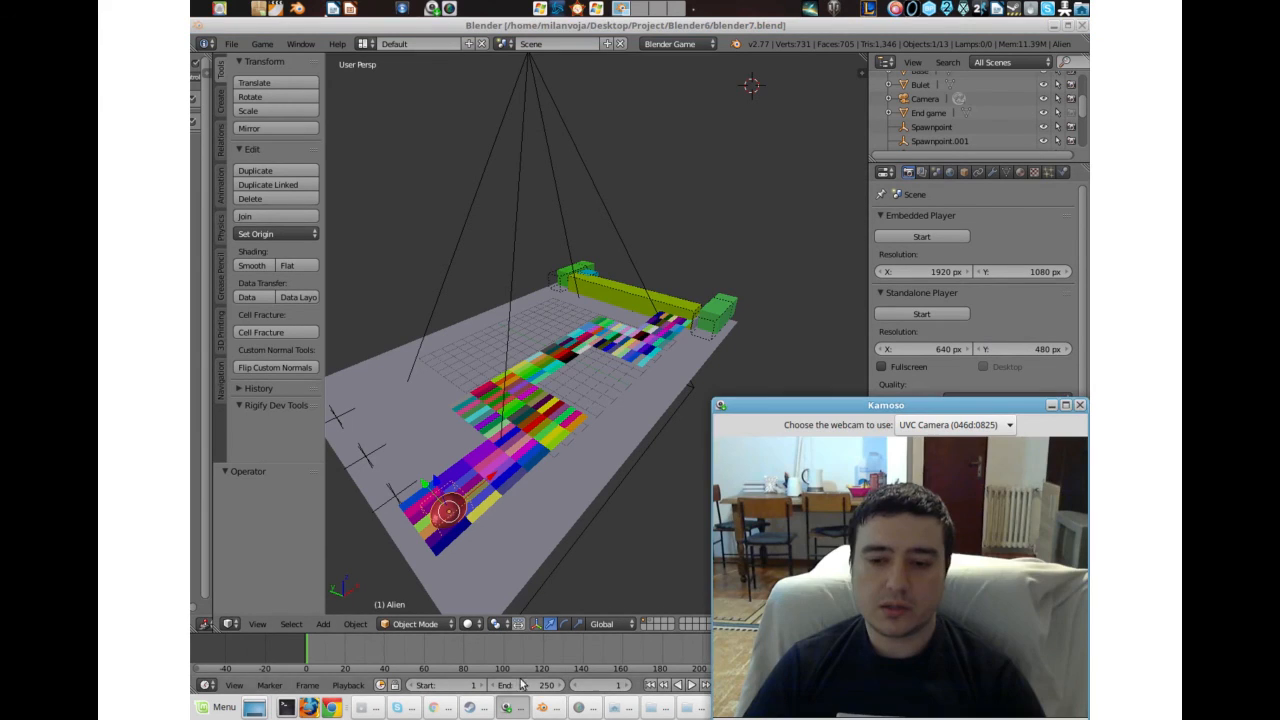